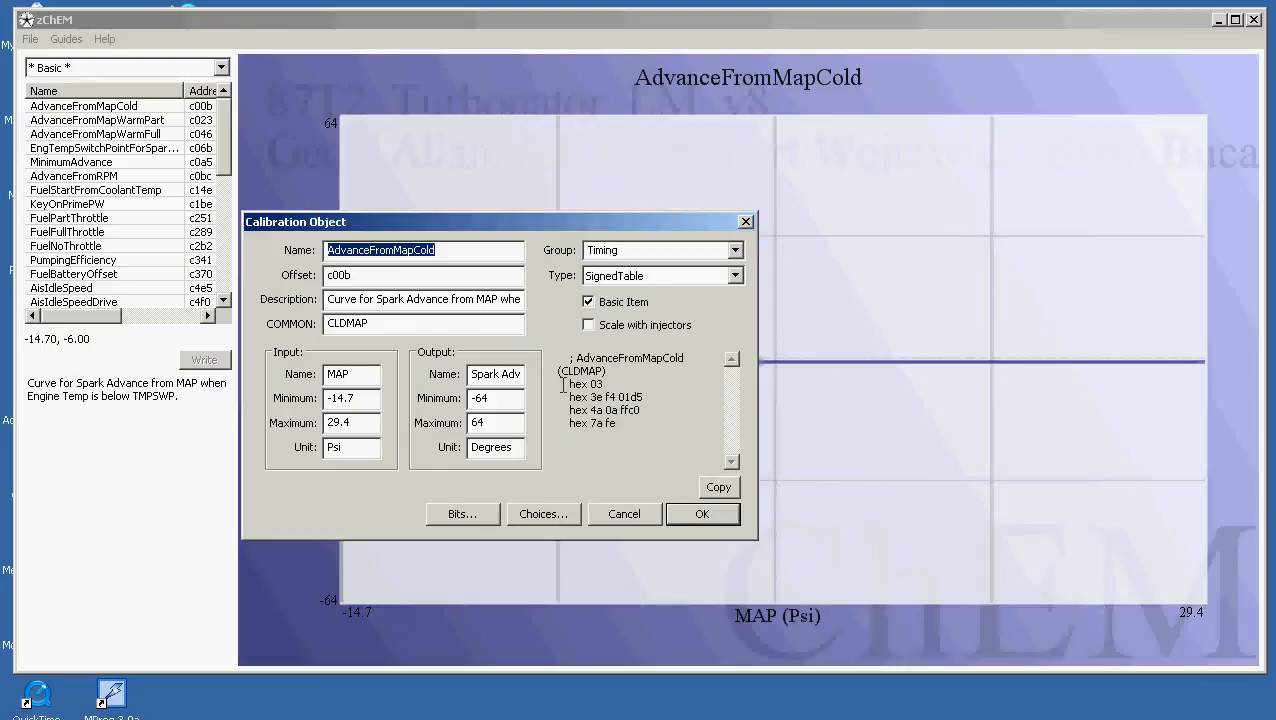
Examine the point count byte and the first hex row, 3e f4 01d5, in the AdvanceFromMapCold calibration data
click(563, 384)
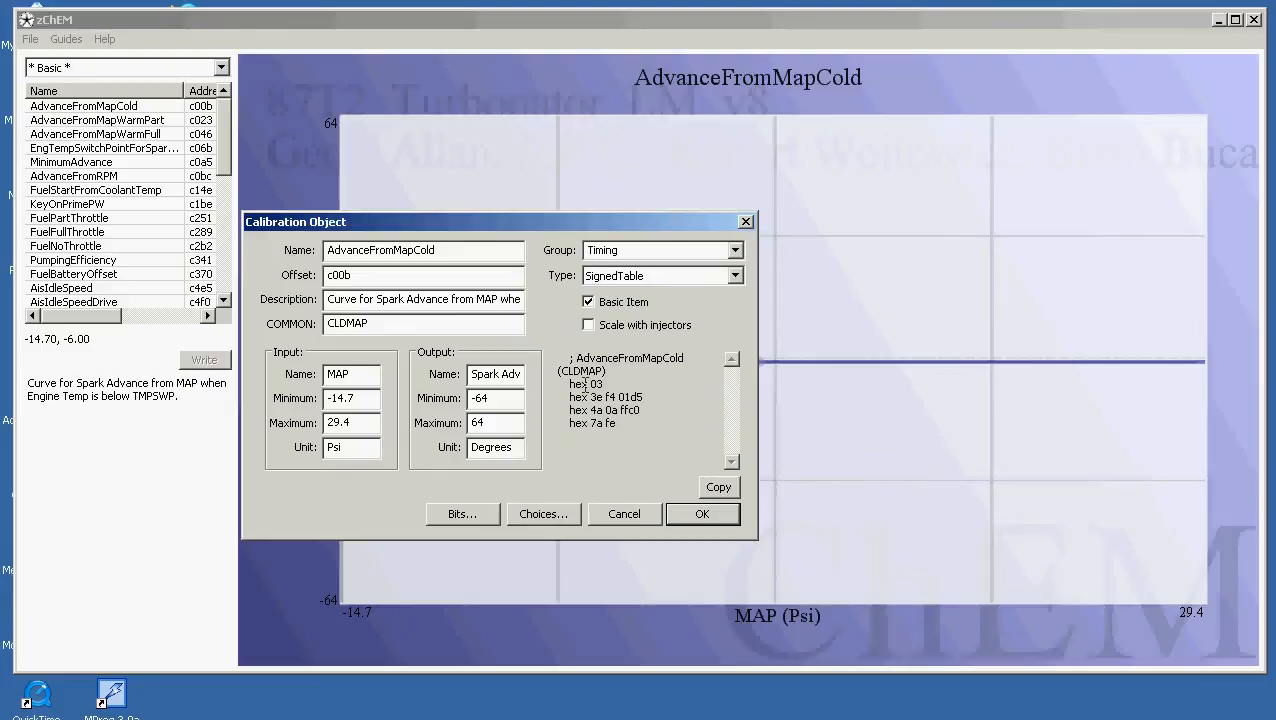
click(589, 384)
drag(589, 384, 603, 384)
double_click(595, 397)
double_click(609, 397)
drag(619, 397, 644, 398)
Uncover the plotted curve to compare its points with the AdvanceFromMapCold hex rows, and dismiss the calibration object without changes
drag(606, 220, 758, 399)
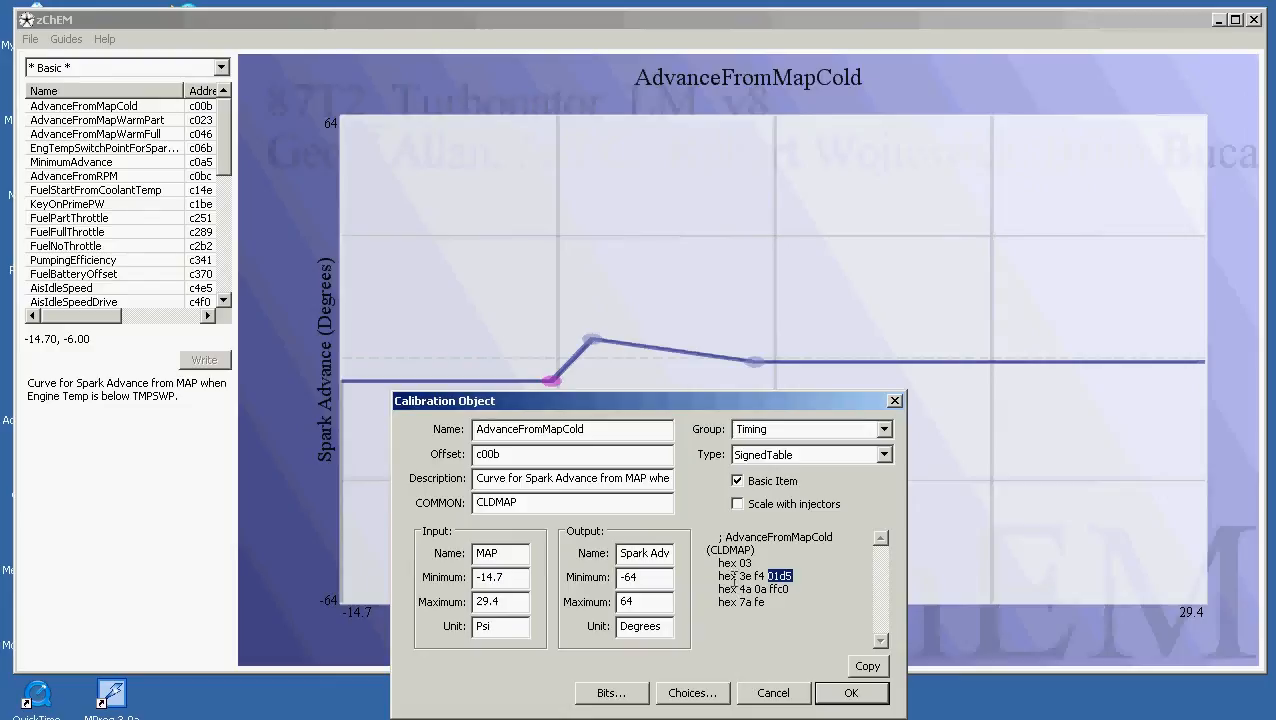
click(737, 576)
drag(737, 576, 752, 577)
drag(739, 602, 752, 589)
click(771, 693)
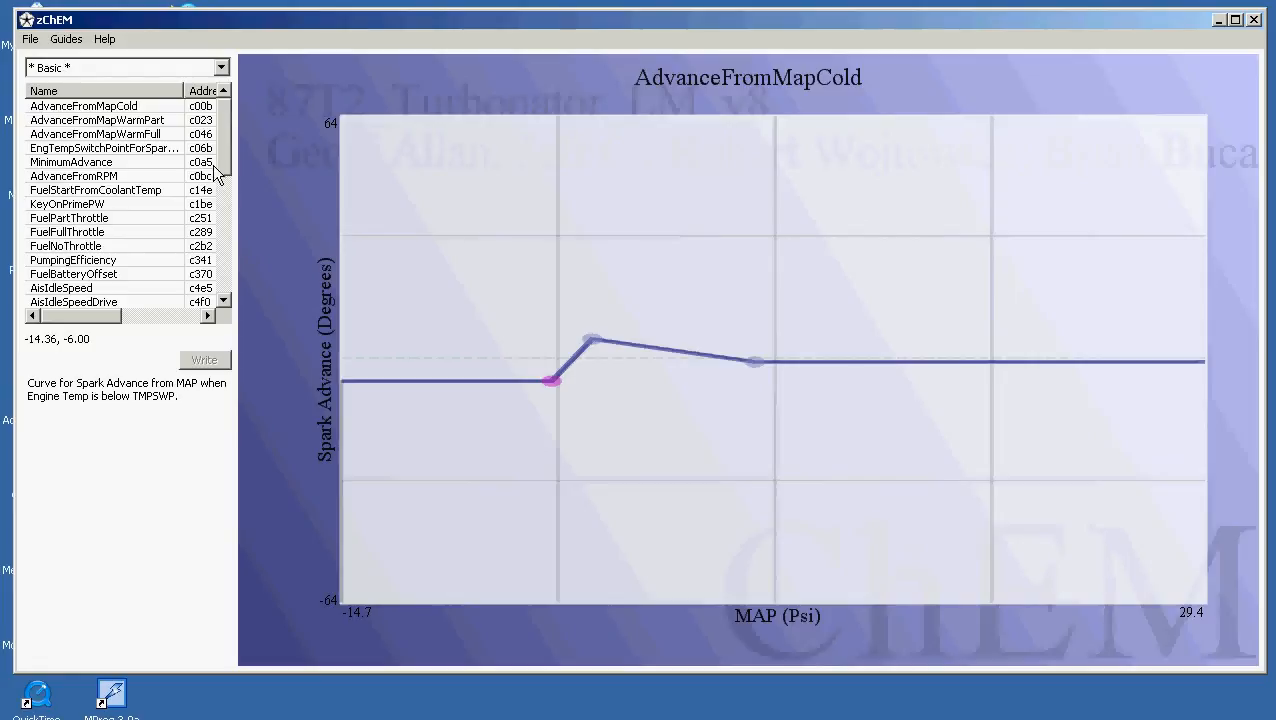
Examine the data byte in the CruiseMaxSetSpeed calibration object, and dismiss its details without changes
drag(220, 175, 220, 308)
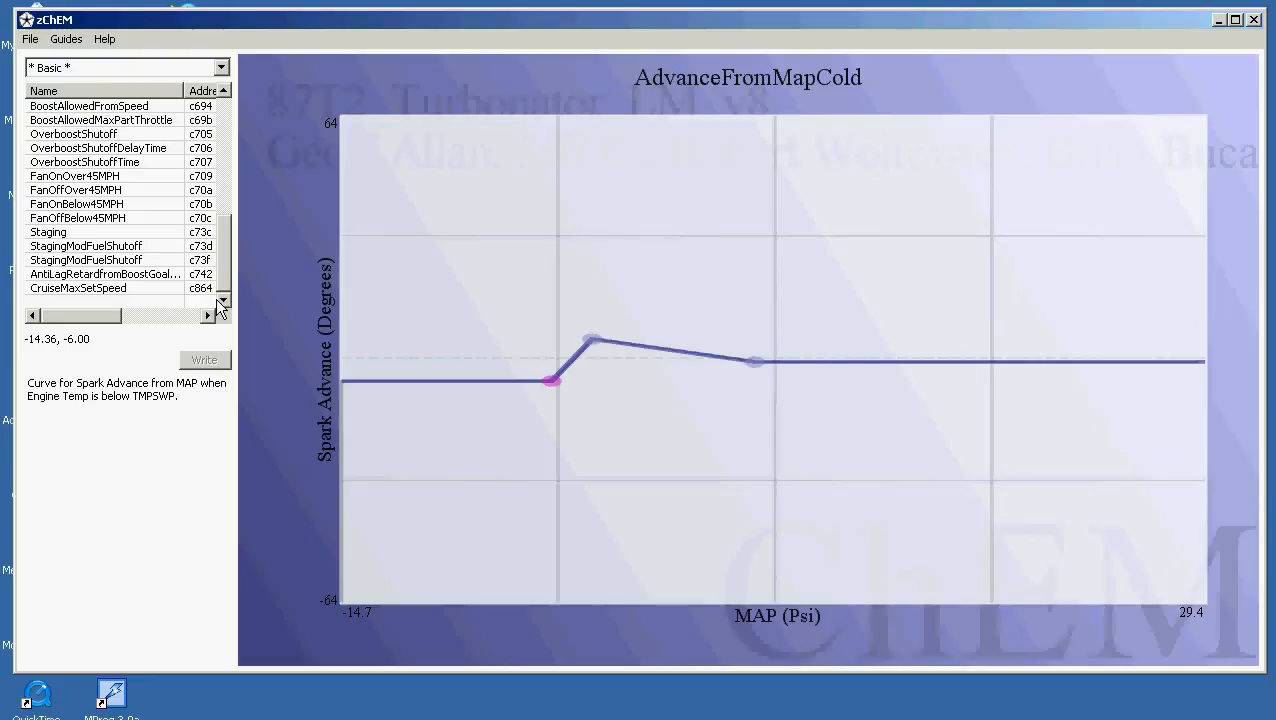
click(103, 288)
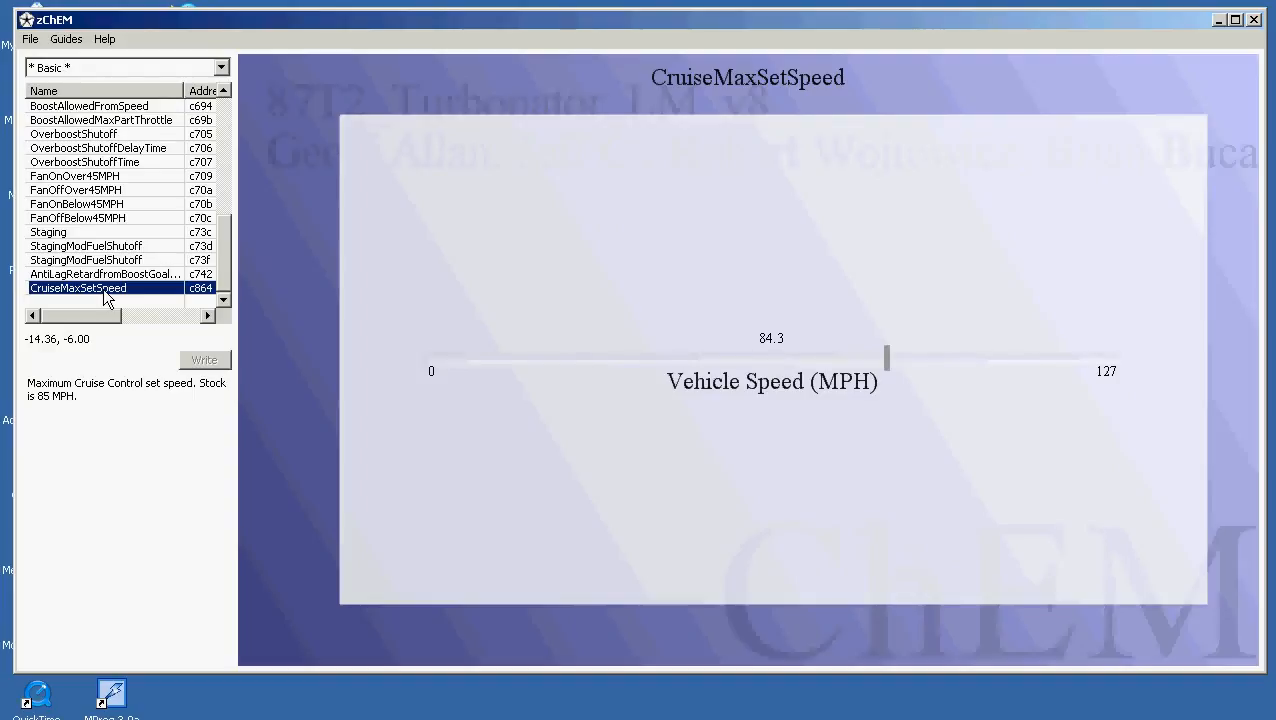
double_click(103, 288)
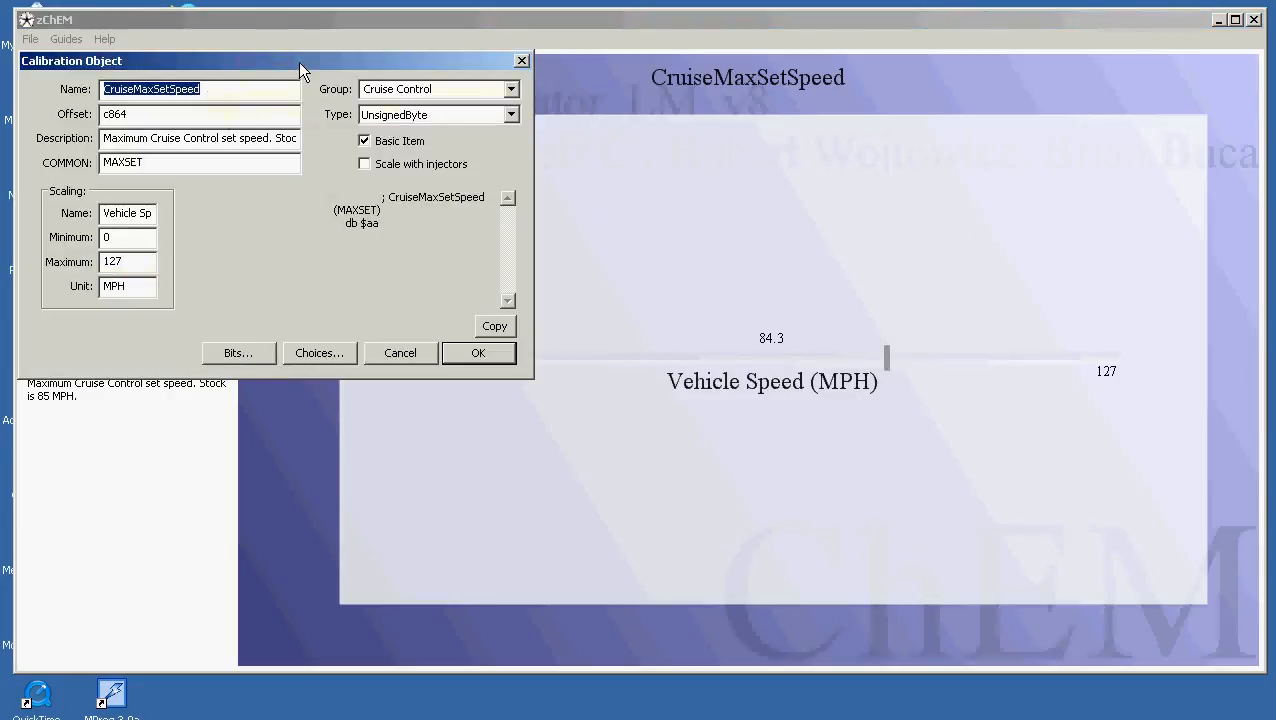
drag(300, 60, 708, 201)
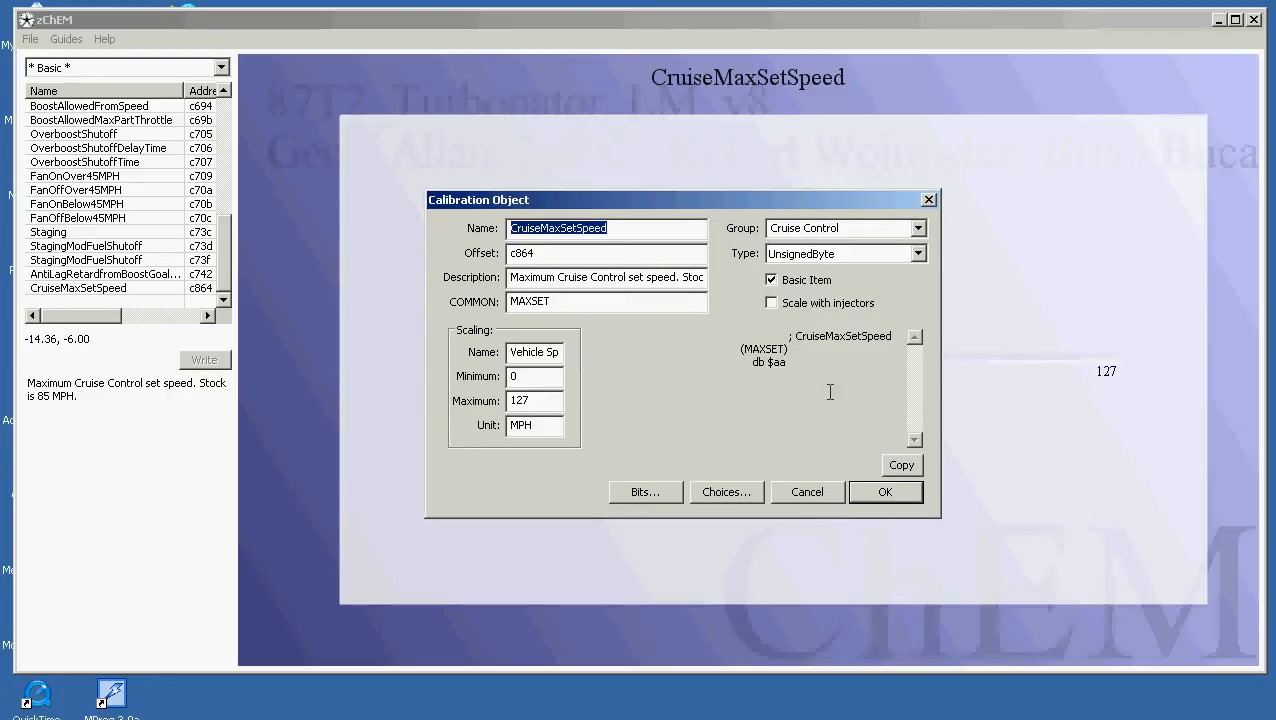
click(792, 370)
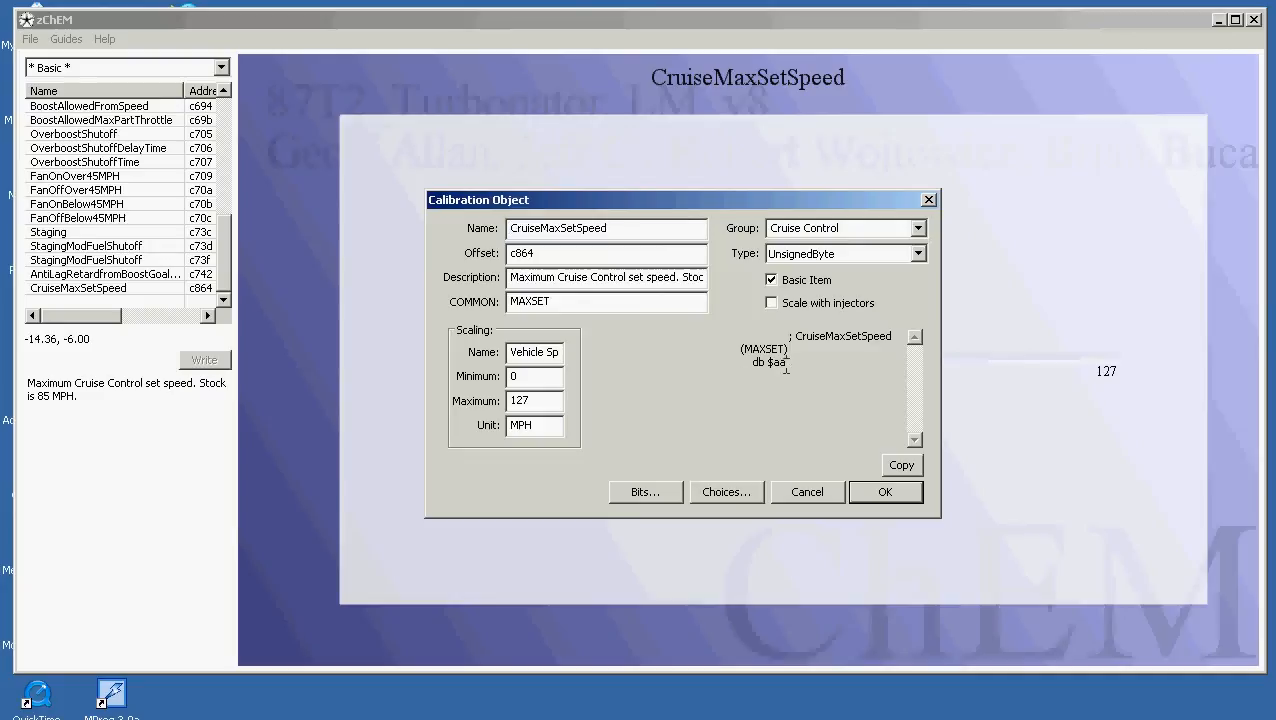
drag(788, 364, 751, 370)
click(805, 492)
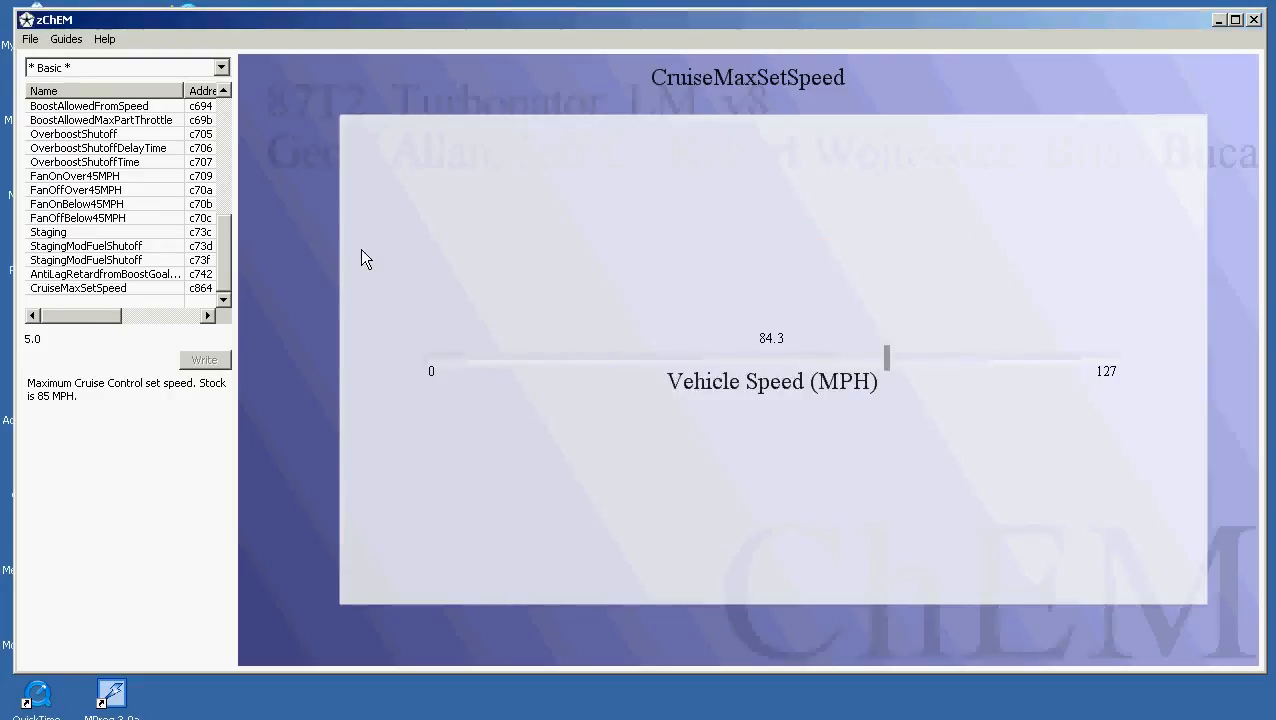
In the AdvanceFromMapCold table, move the curve's first point to -5.57 psi MAP and -3.00 degrees of spark advance
drag(224, 252, 222, 118)
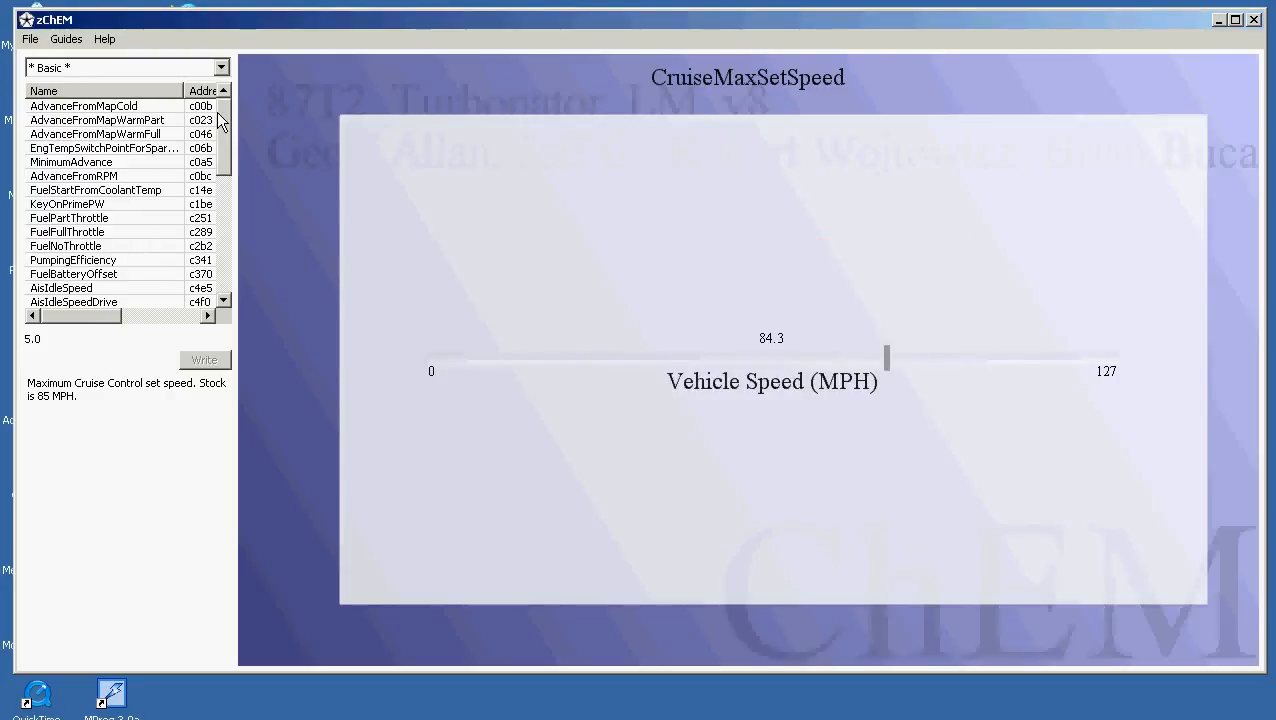
click(165, 108)
click(165, 108)
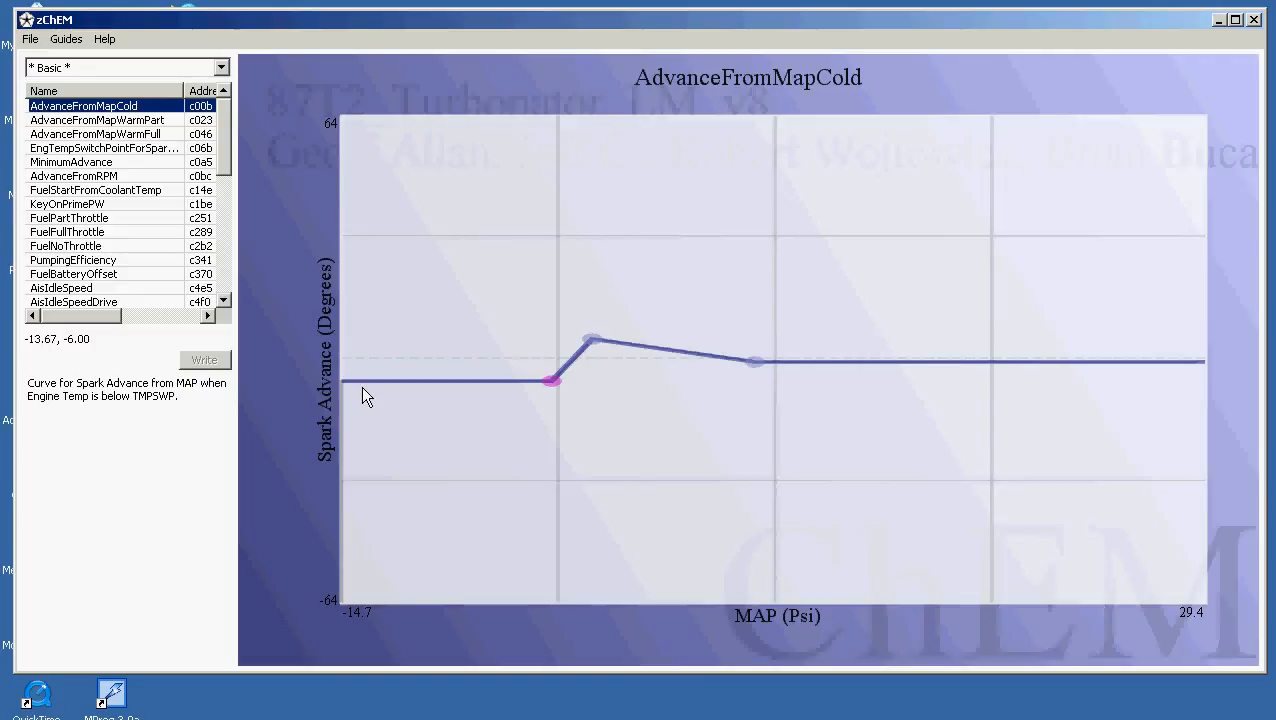
click(549, 394)
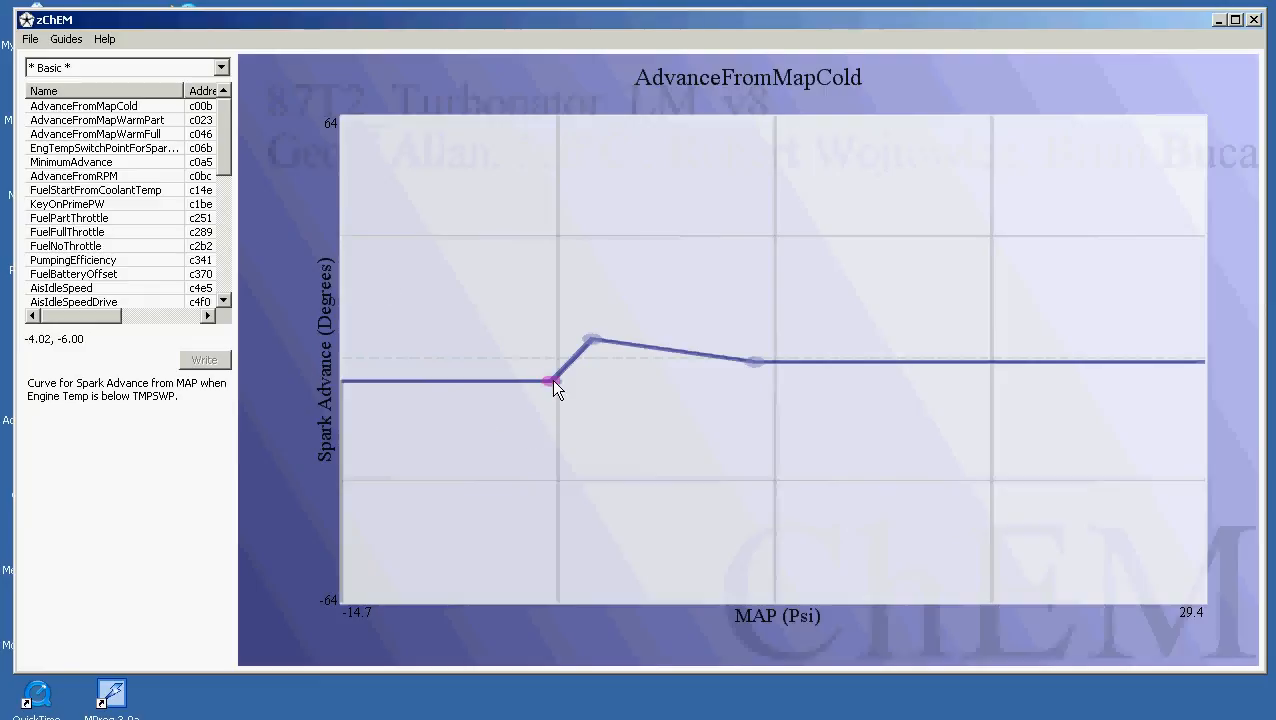
drag(552, 381, 555, 381)
key(Up)
key(Up)
key(Up)
key(Up)
key(Up)
key(Up)
key(Up)
key(Up)
key(Up)
key(Up)
key(Up)
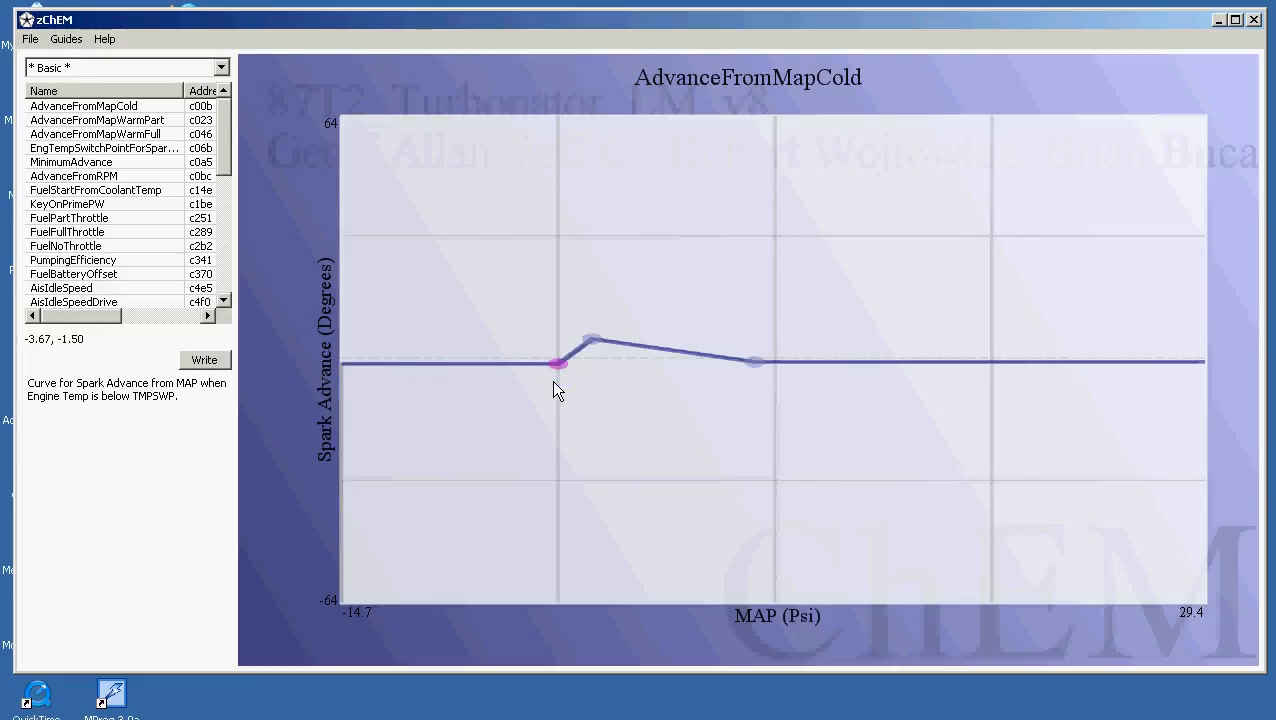
key(Up)
key(Up)
key(Up)
key(Up)
key(Up)
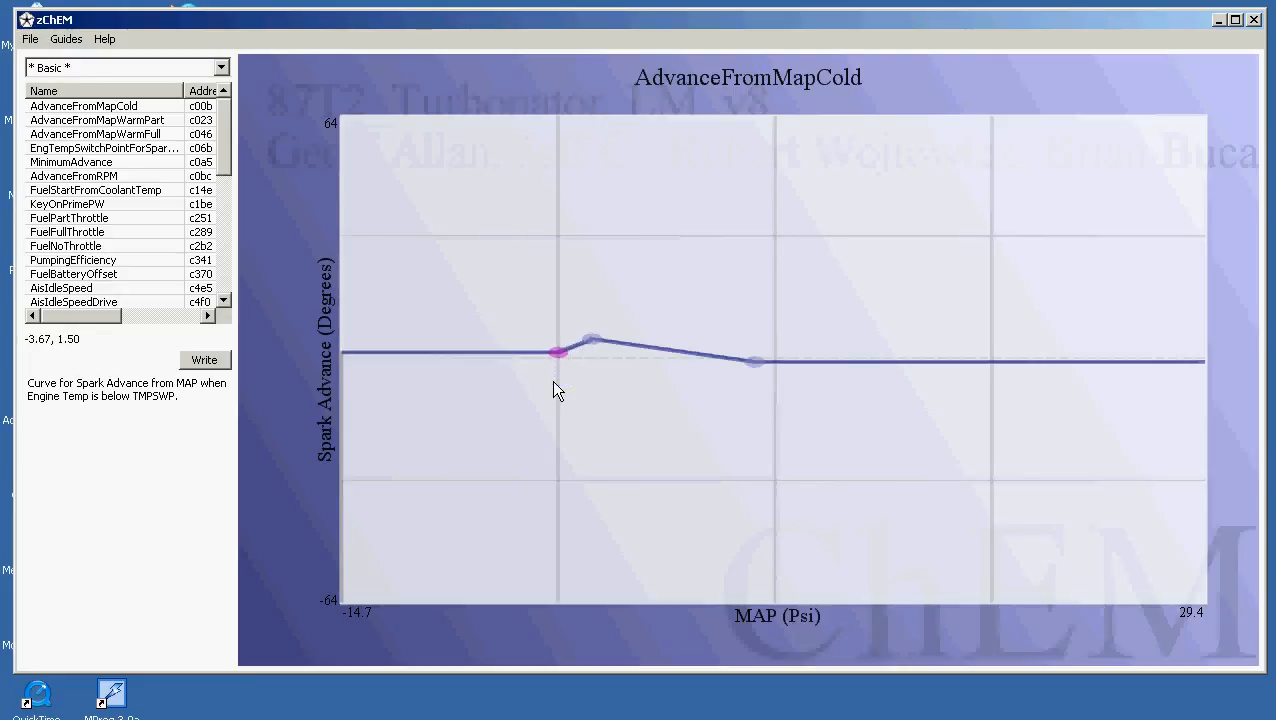
key(Up)
key(Left)
key(Left)
key(Left)
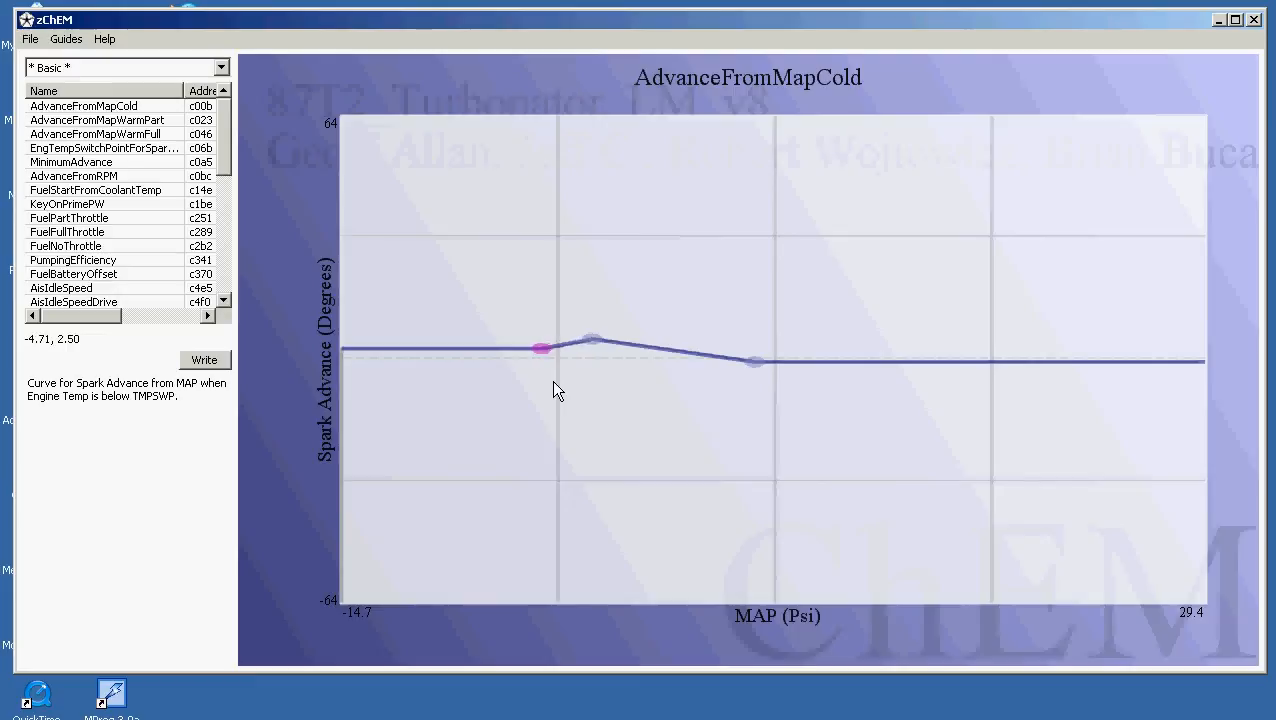
key(Left)
key(Right)
key(Right)
key(Right)
key(Right)
key(Left)
key(Left)
key(Left)
key(Left)
key(Left)
key(Down)
key(Down)
key(Down)
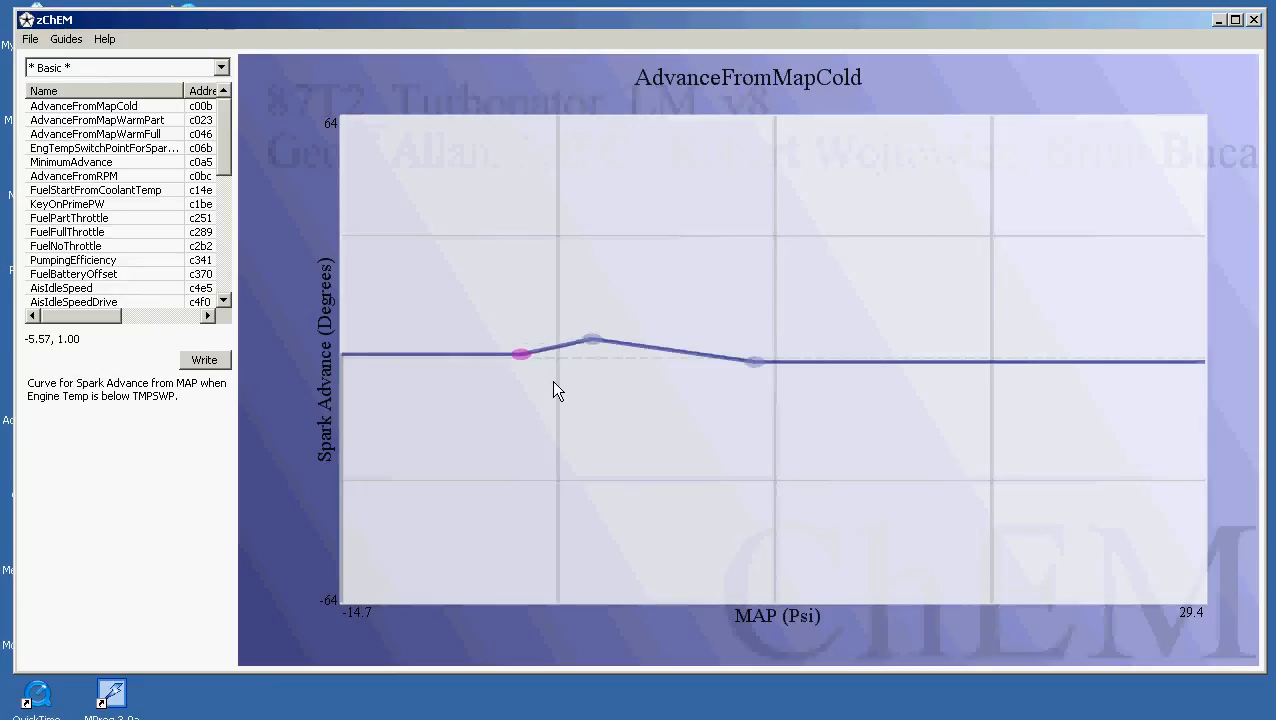
key(Down)
key(Down)
key(Down)
key(Down)
key(Down)
key(Down)
key(Down)
key(Down)
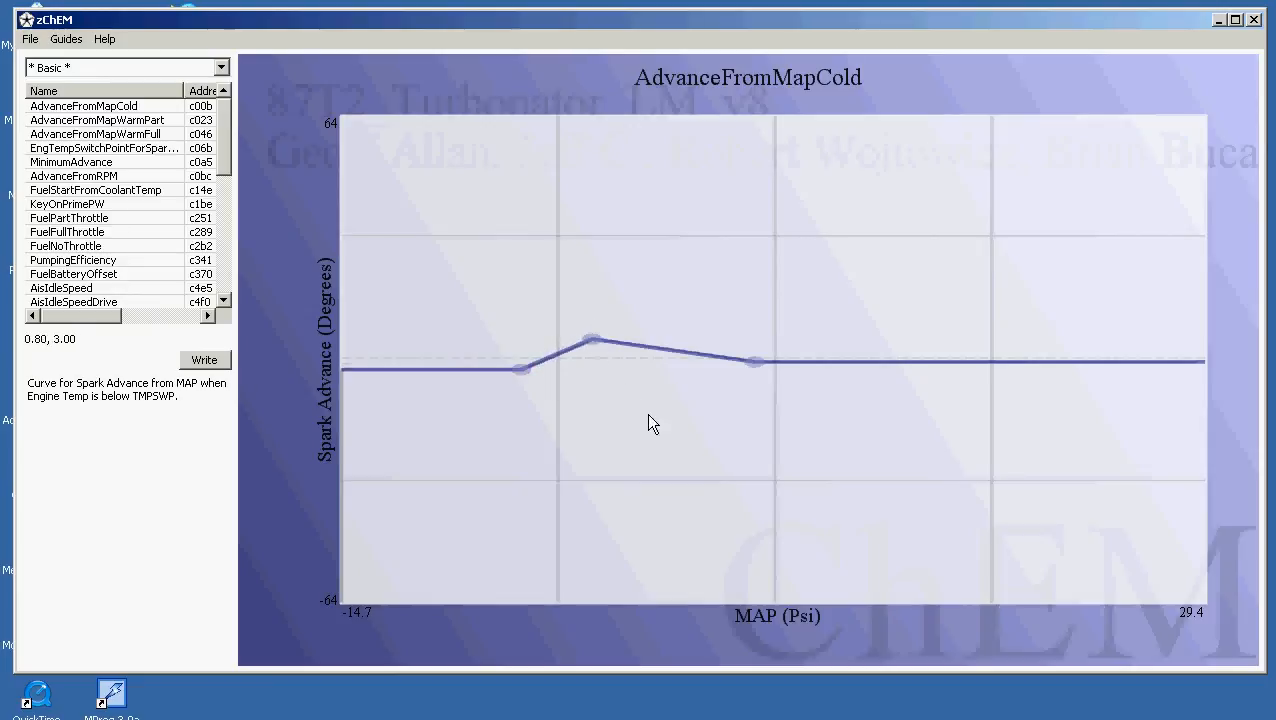
Lower the curve's second point, at -1.95 psi MAP, to -33.00 degrees of spark advance
key(Right)
key(Right)
key(Left)
key(Right)
key(Left)
key(Left)
key(Down)
key(Down)
key(Down)
key(Down)
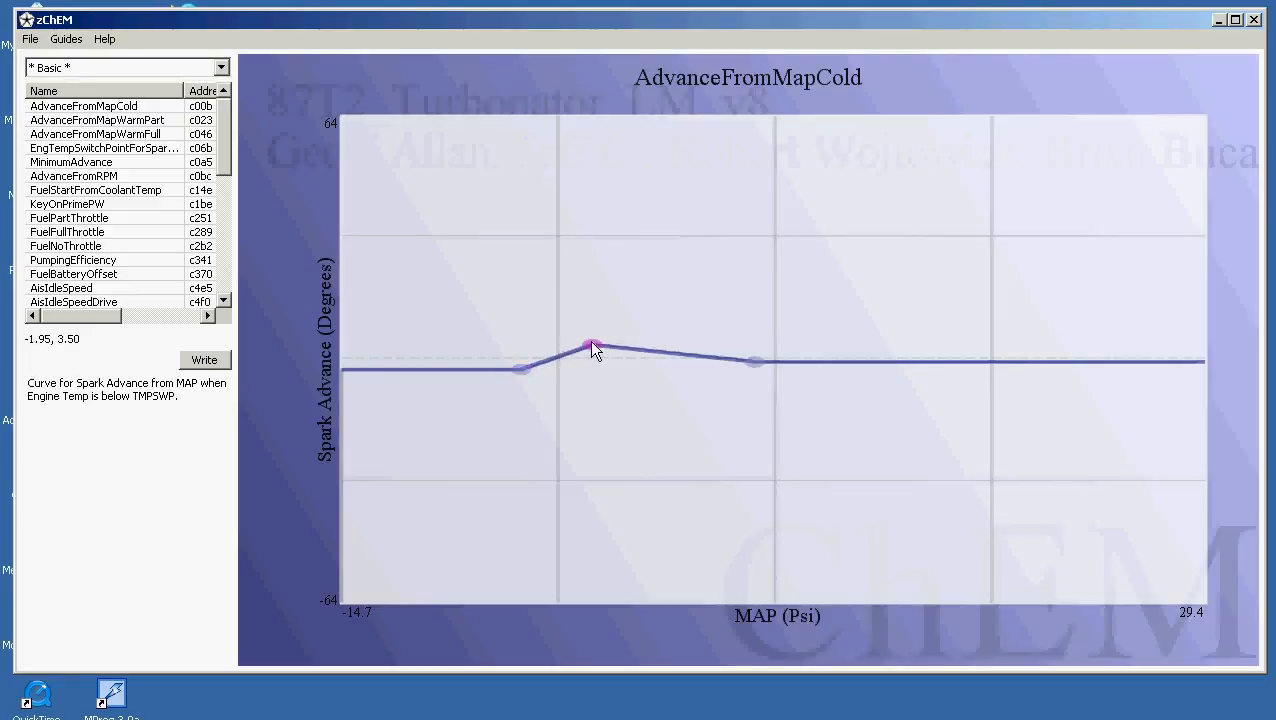
key(Down)
key(Down)
key(Down)
key(Down)
key(Down)
key(Down)
key(Down)
key(Down)
key(Down)
key(Down)
key(Down)
key(Down)
key(Down)
key(Down)
key(Down)
key(Down)
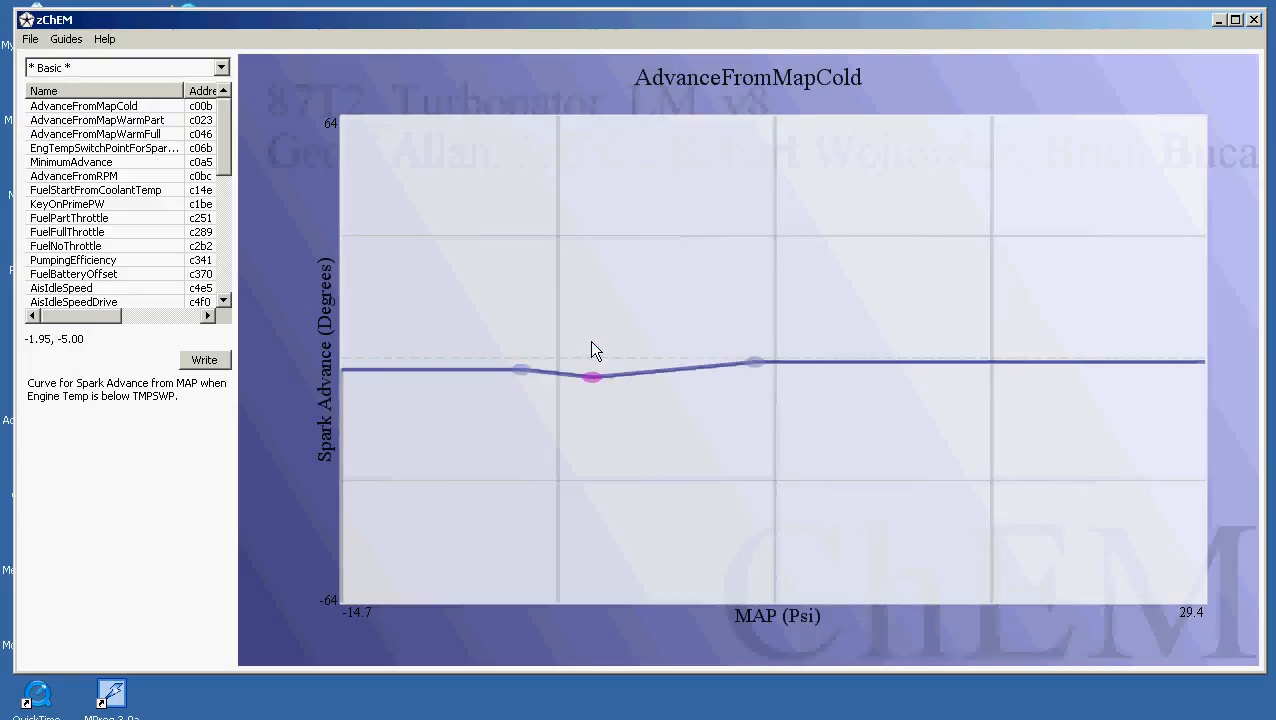
key(Down)
key(Down)
key(Down)
key(Down)
key(Down)
key(Down)
key(Down)
key(Down)
key(Down)
key(Down)
key(Down)
key(Down)
key(Down)
key(Down)
key(Down)
key(Down)
key(Down)
key(Down)
key(Down)
key(Down)
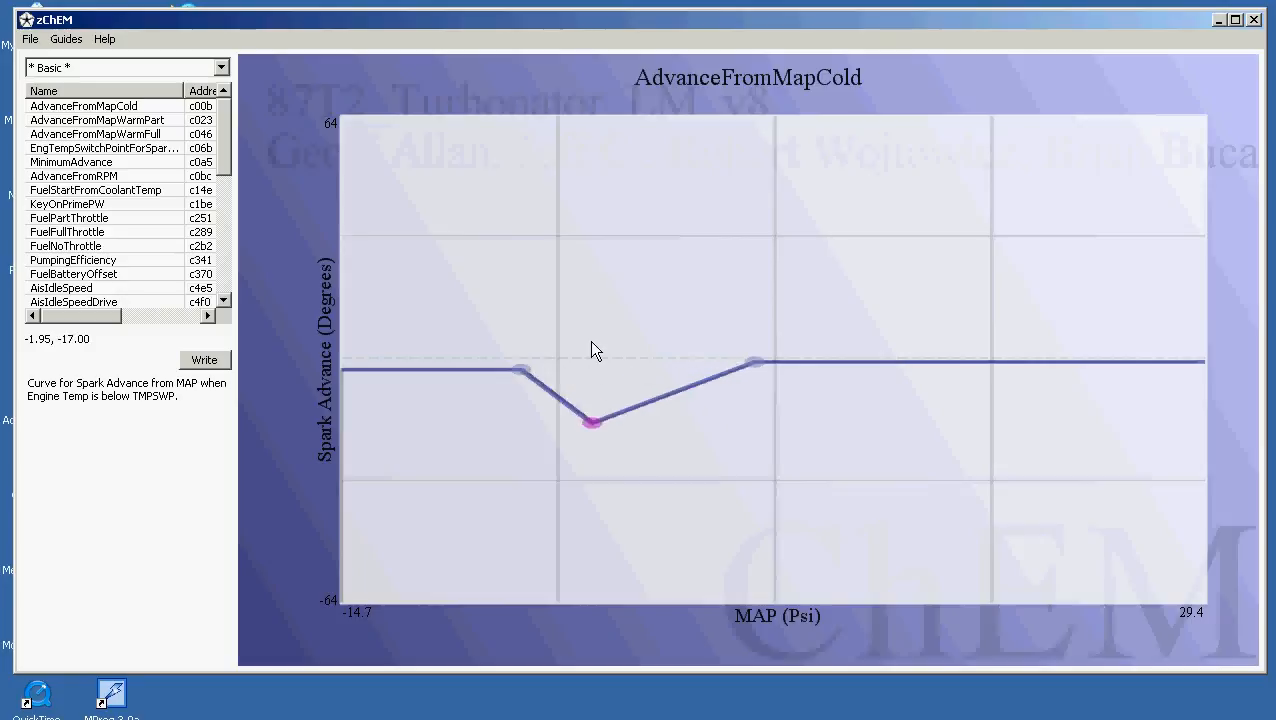
key(Down)
key(Down)
key(Down)
key(Down)
key(Down)
key(Down)
key(Down)
key(Down)
key(Down)
key(Down)
key(Down)
key(Down)
key(Down)
key(Down)
key(Down)
key(Down)
key(Down)
key(Down)
key(Down)
key(Down)
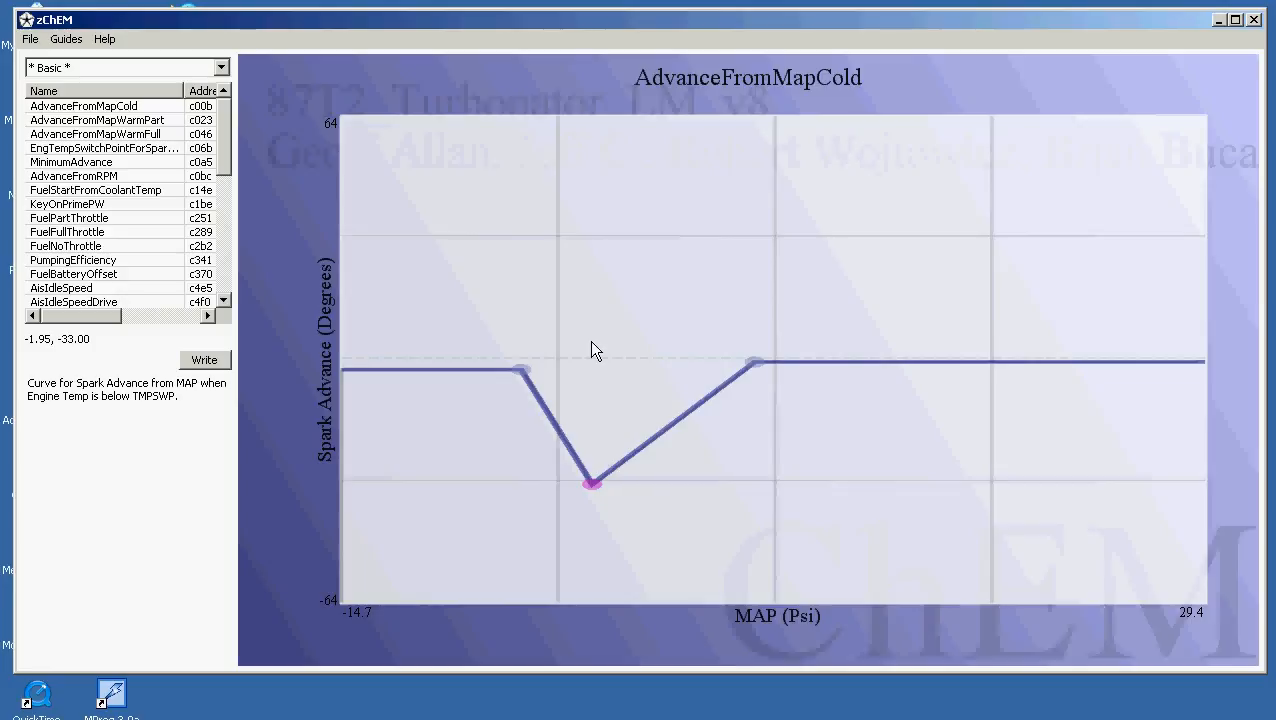
Save the calibration, and check the modified date of TurbonatorLMv8.bin in the E:\demo folder
click(31, 40)
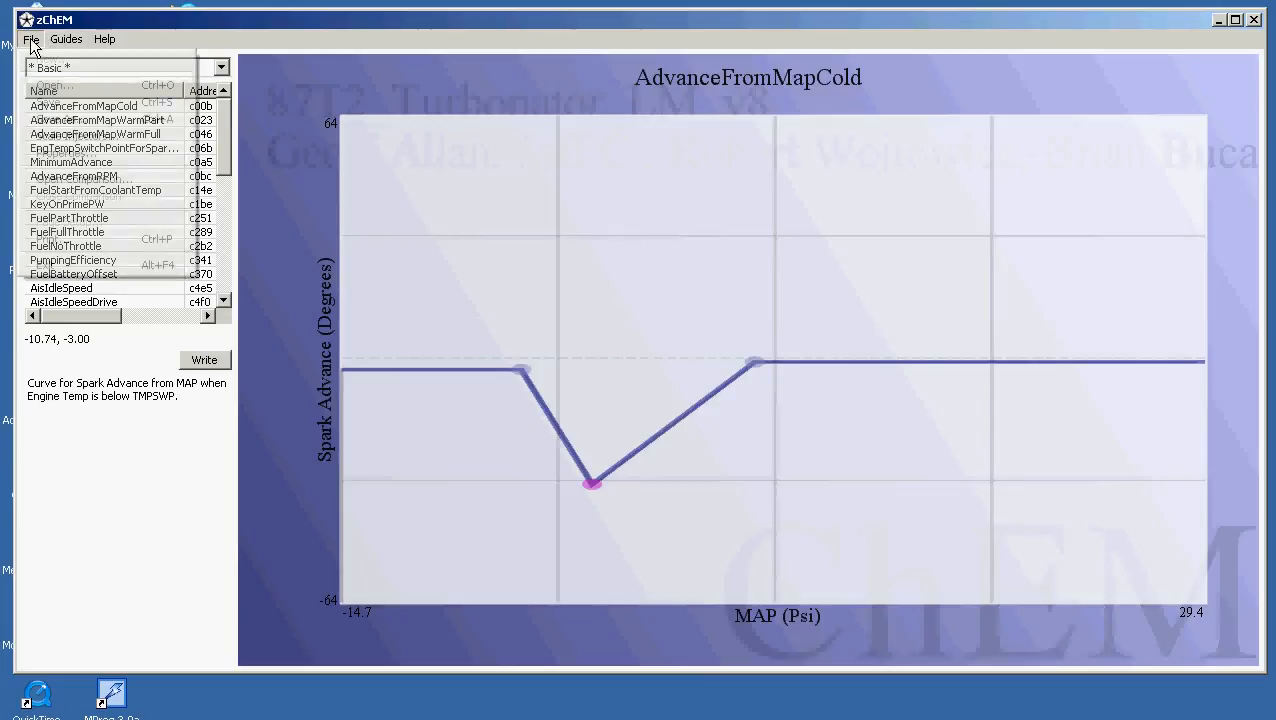
click(36, 104)
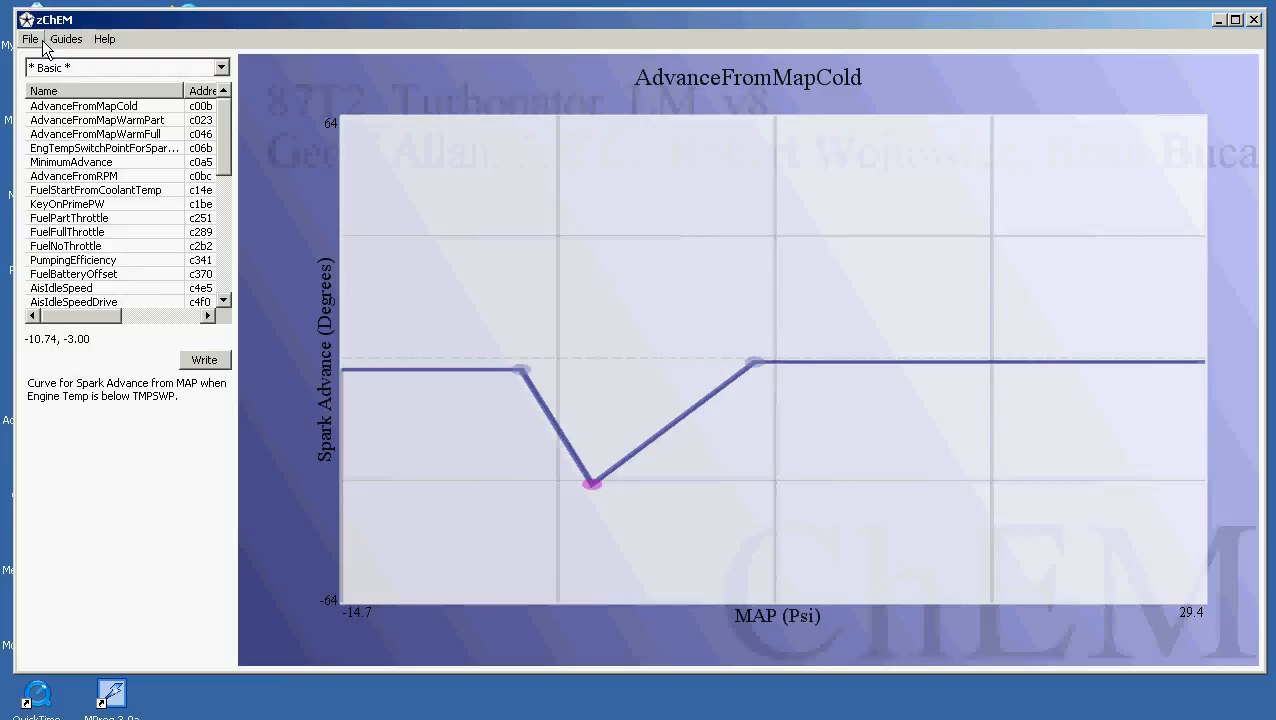
click(285, 719)
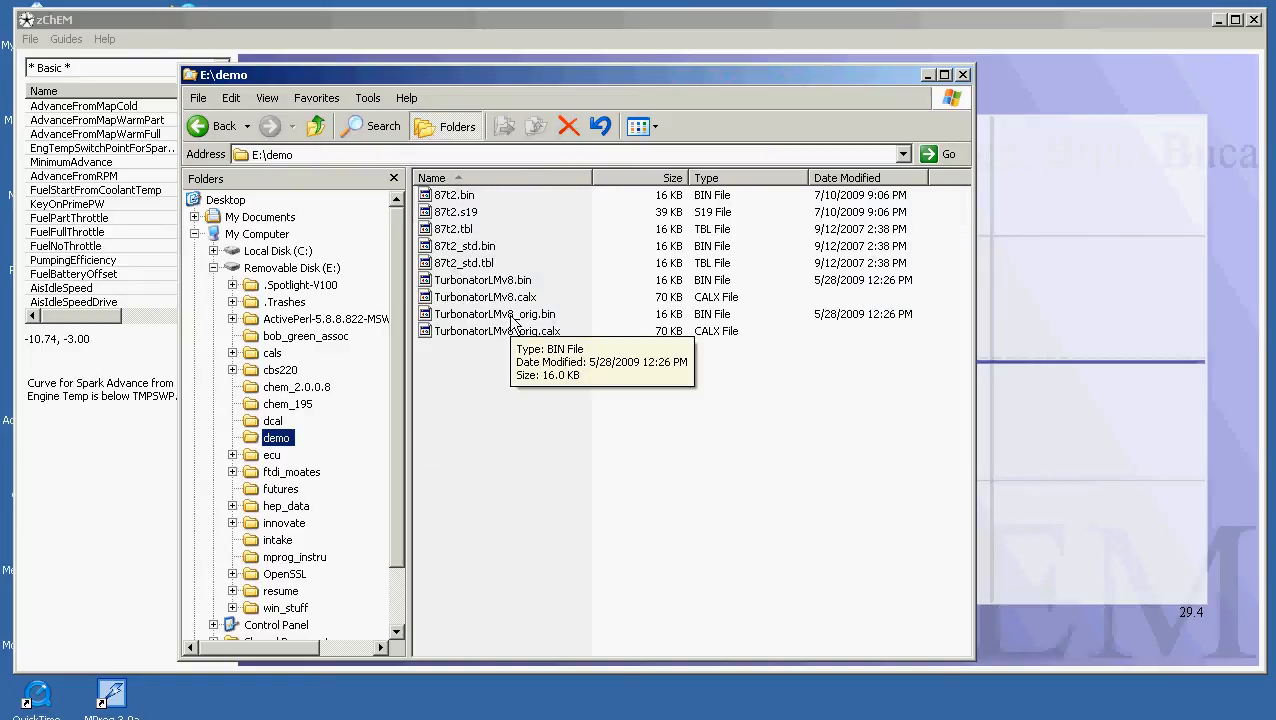
click(519, 286)
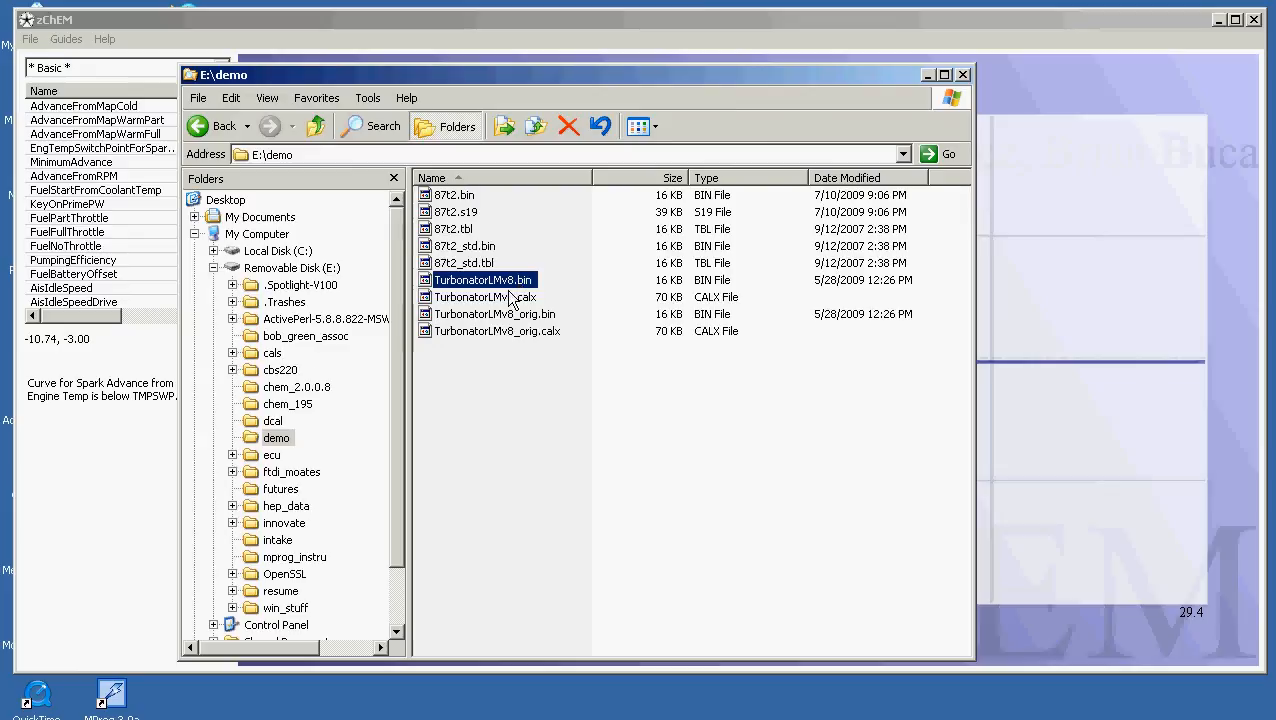
click(145, 450)
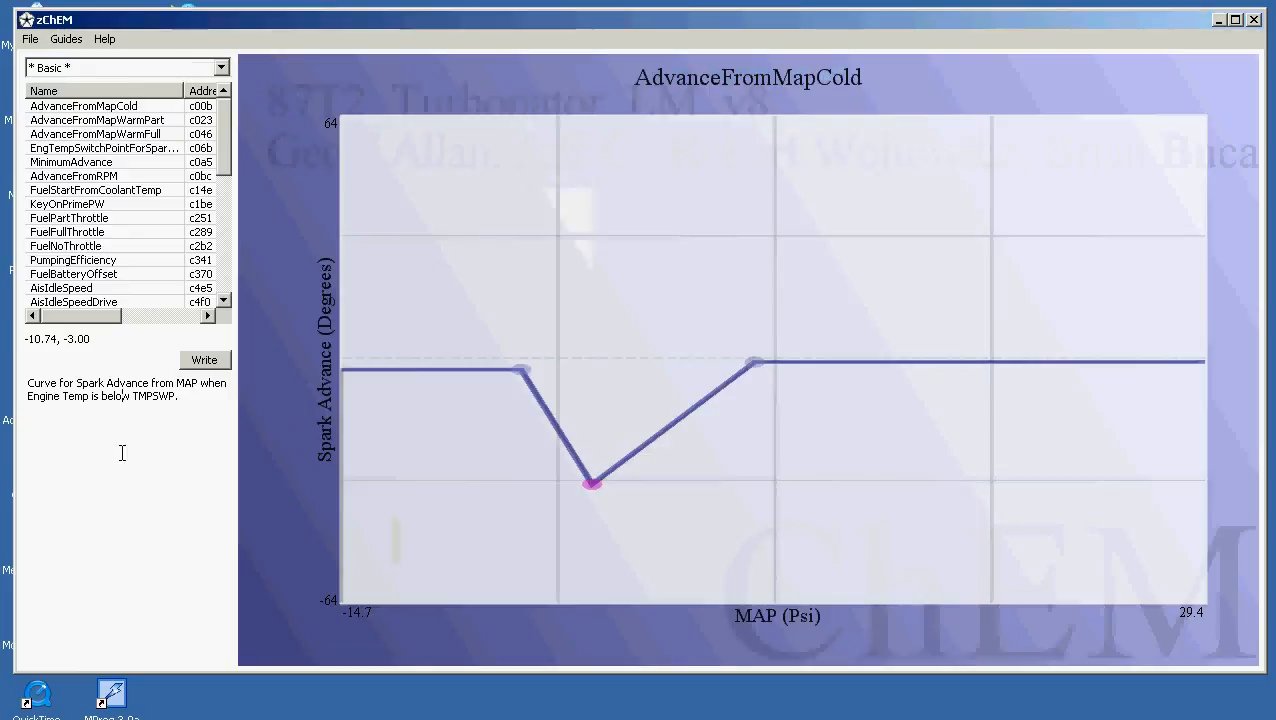
Write the edited AdvanceFromMapCold curve to the binary, and recheck the modified date of TurbonatorLMv8.bin in E:\demo
click(215, 360)
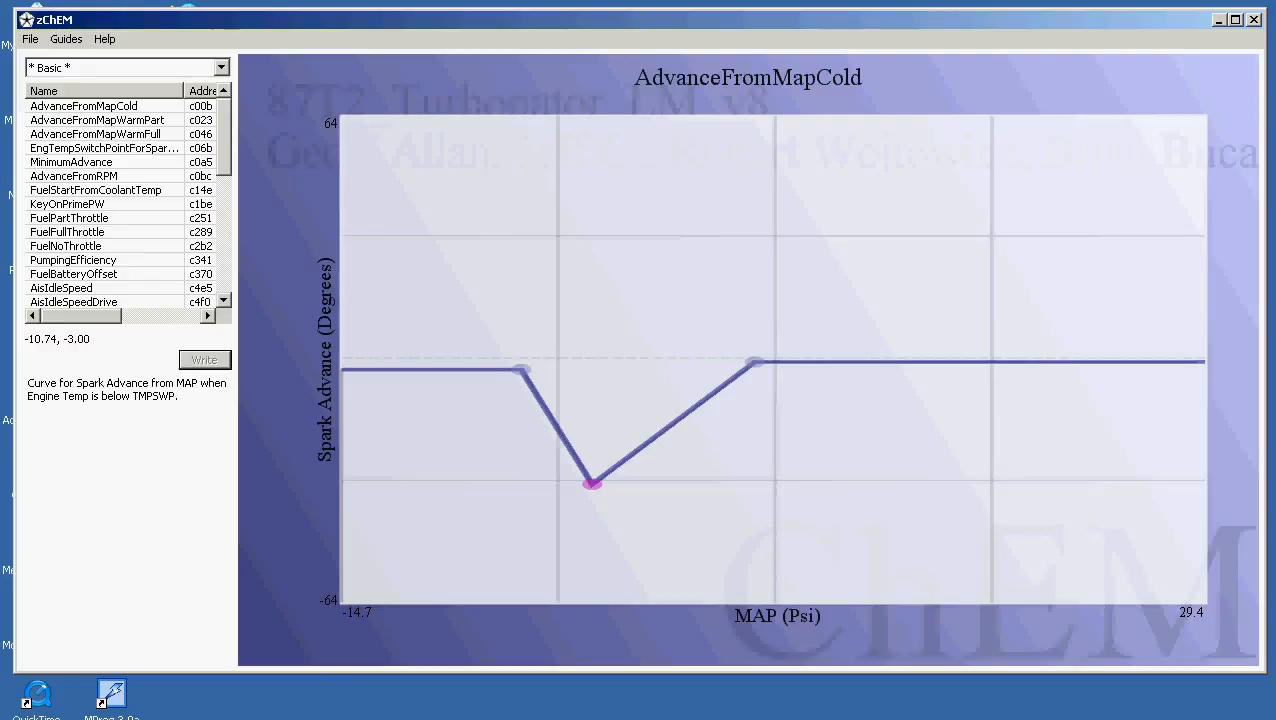
key(alt+Tab)
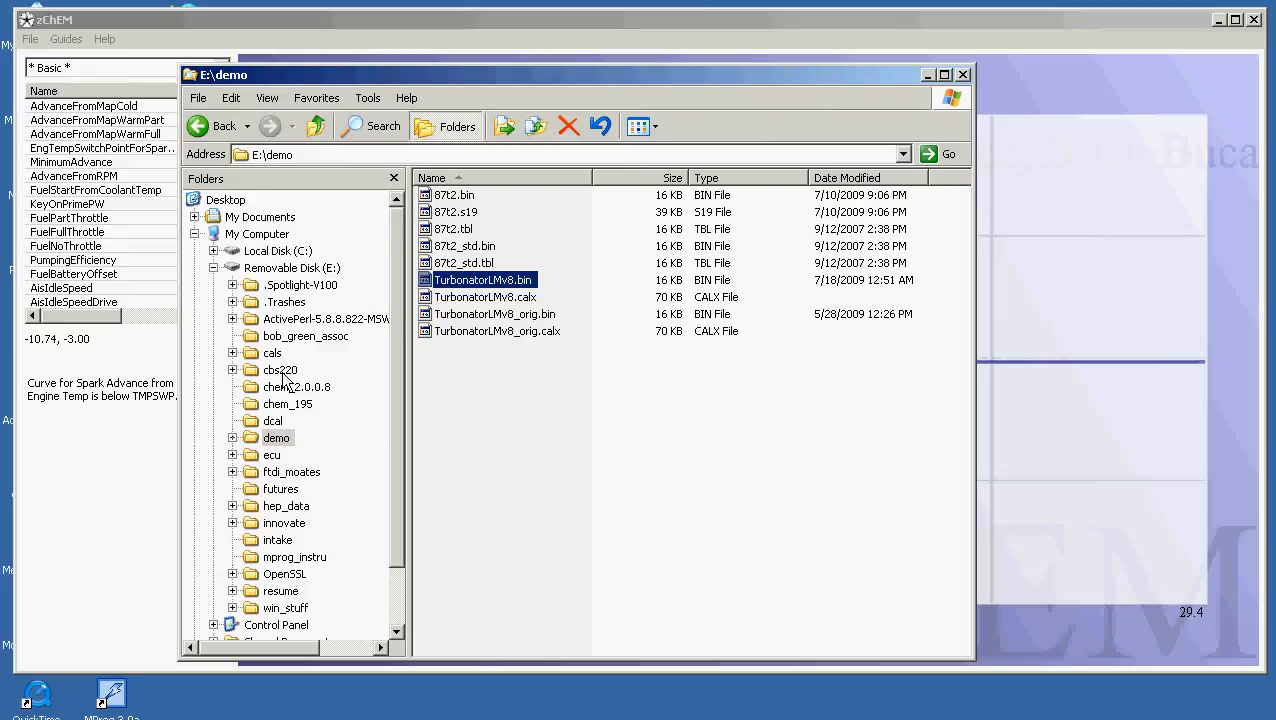
click(146, 500)
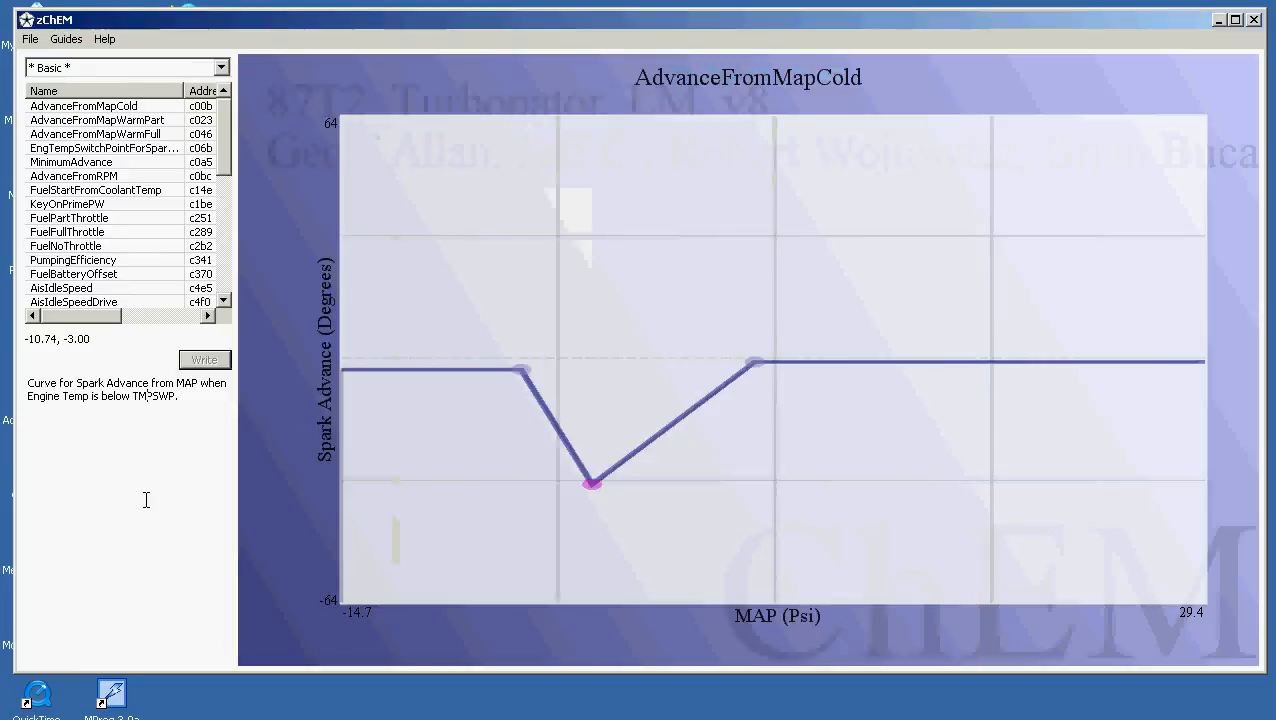
Compare the edited curve against the calibration file TurbonatorLMv8_orig.calx, and close the comparison
click(32, 42)
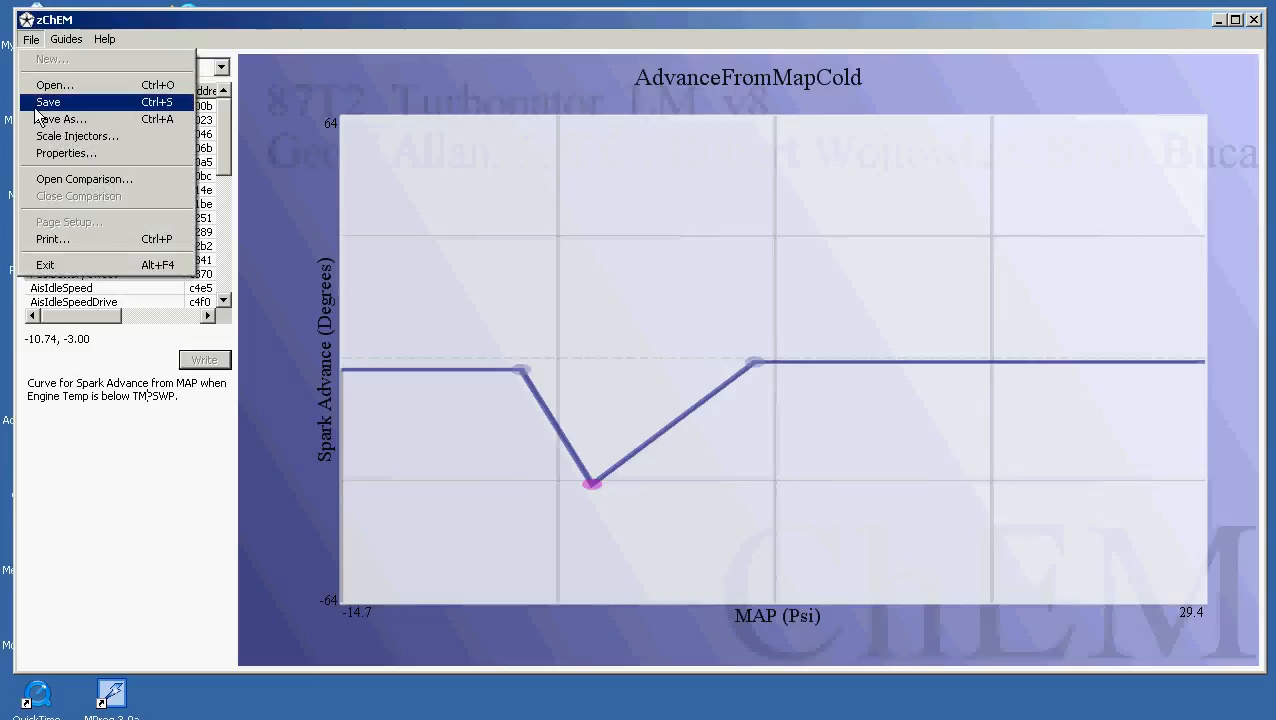
click(42, 180)
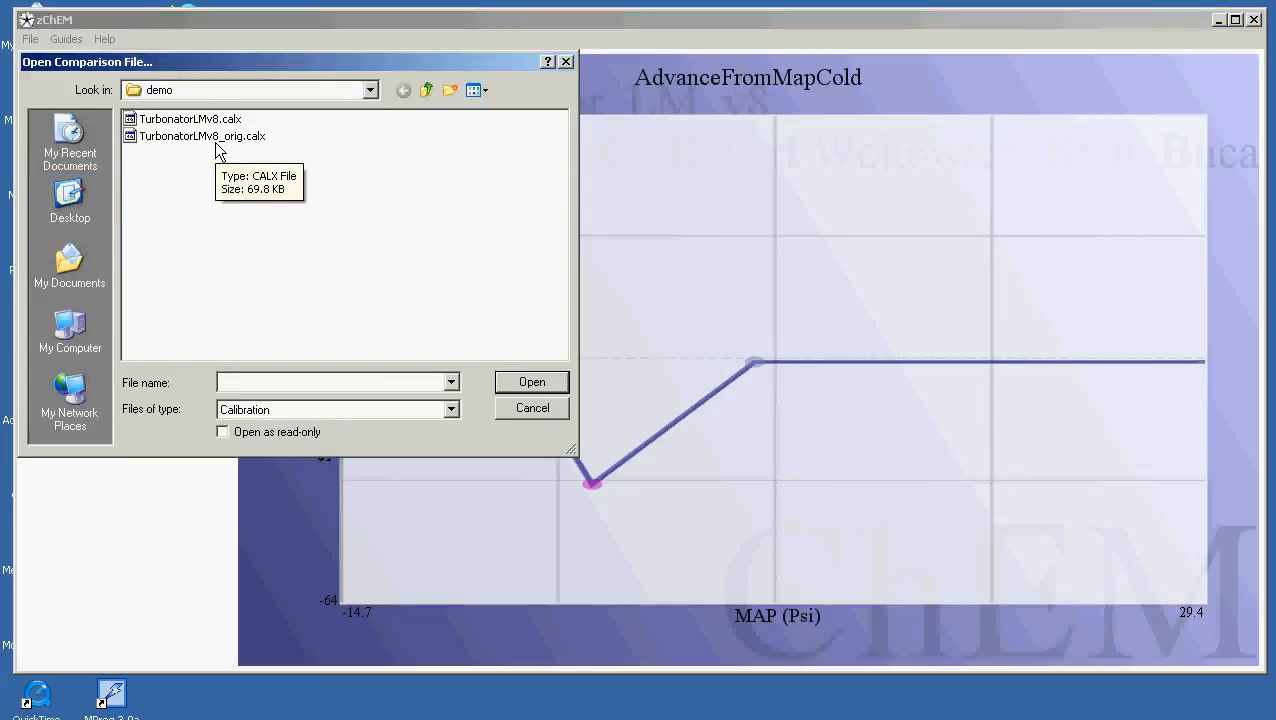
click(214, 140)
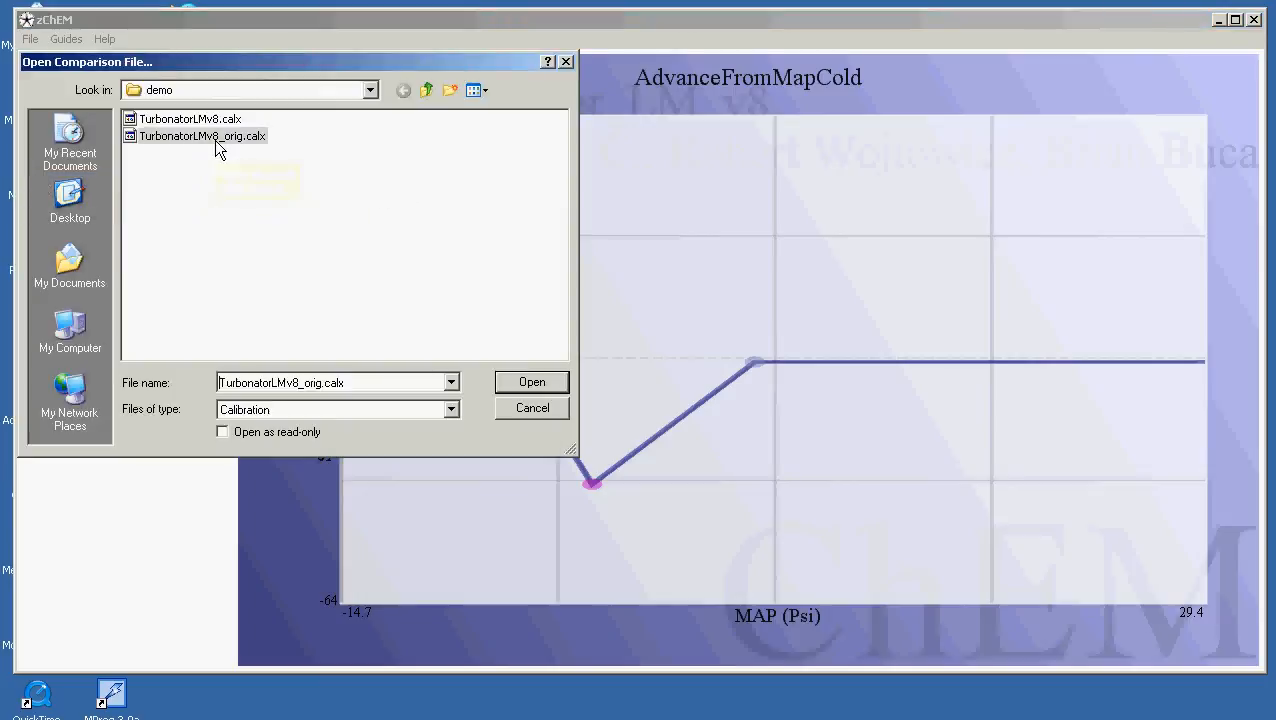
click(551, 384)
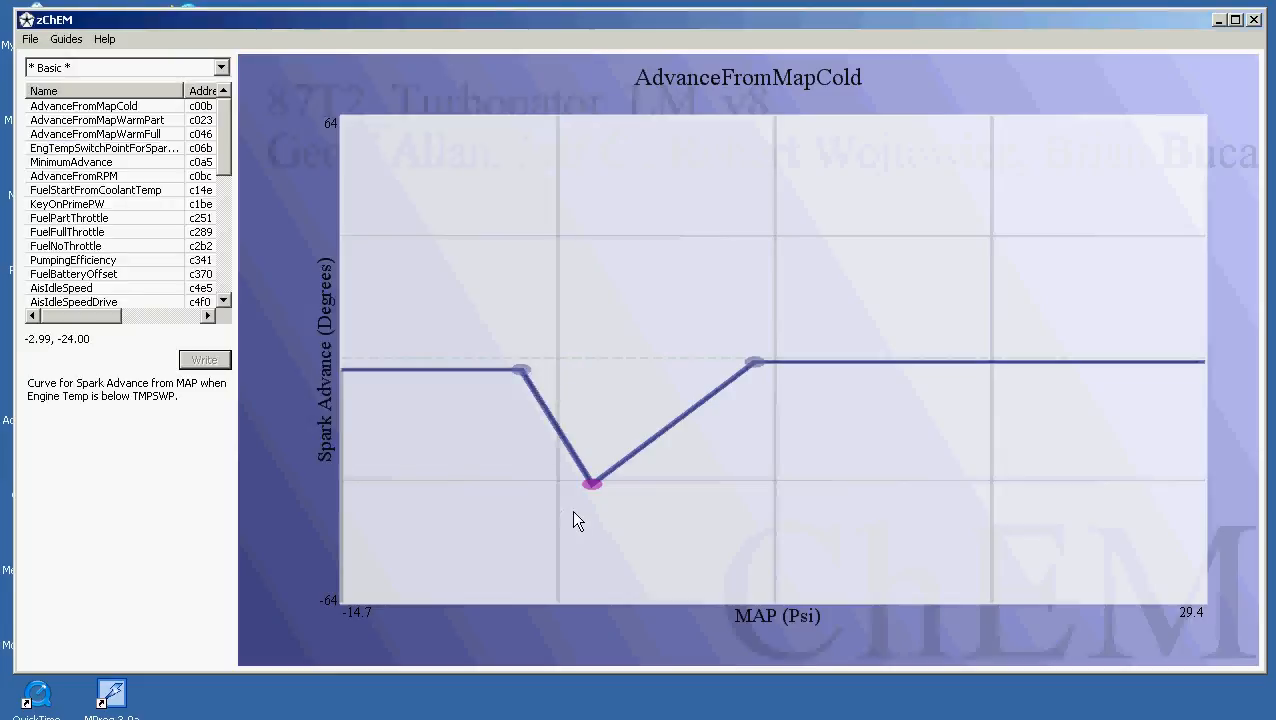
click(31, 39)
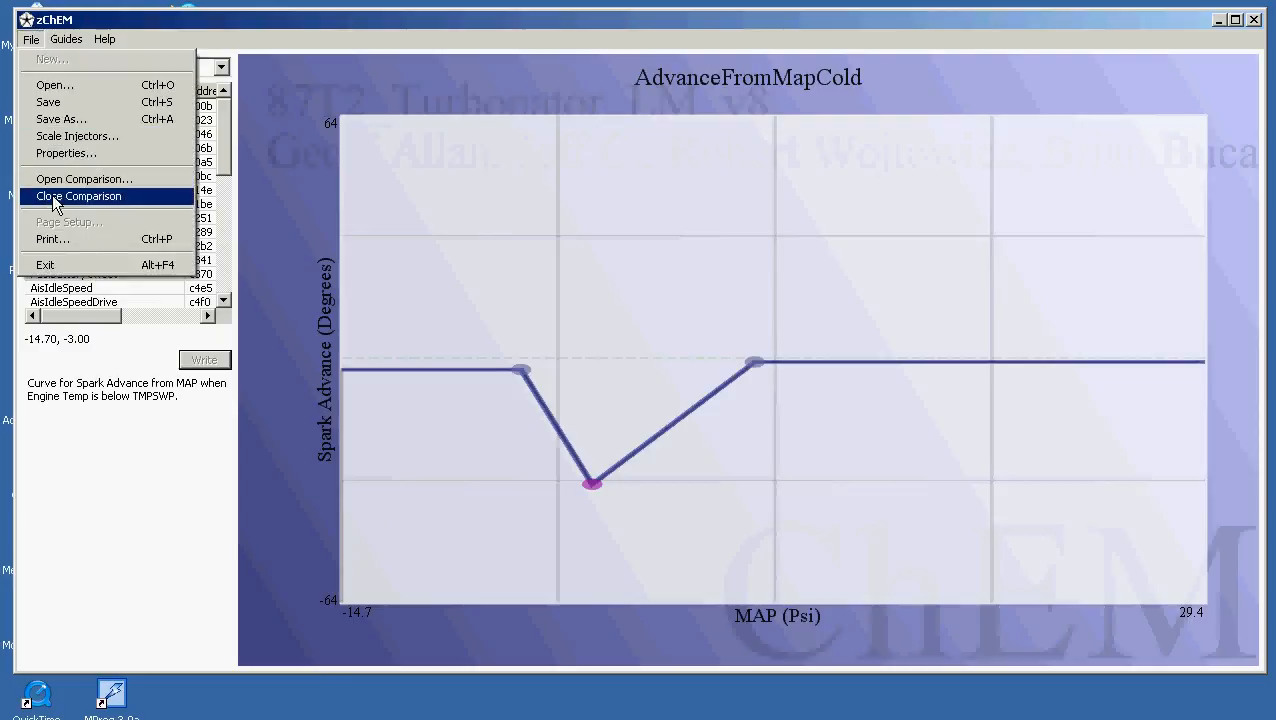
click(60, 196)
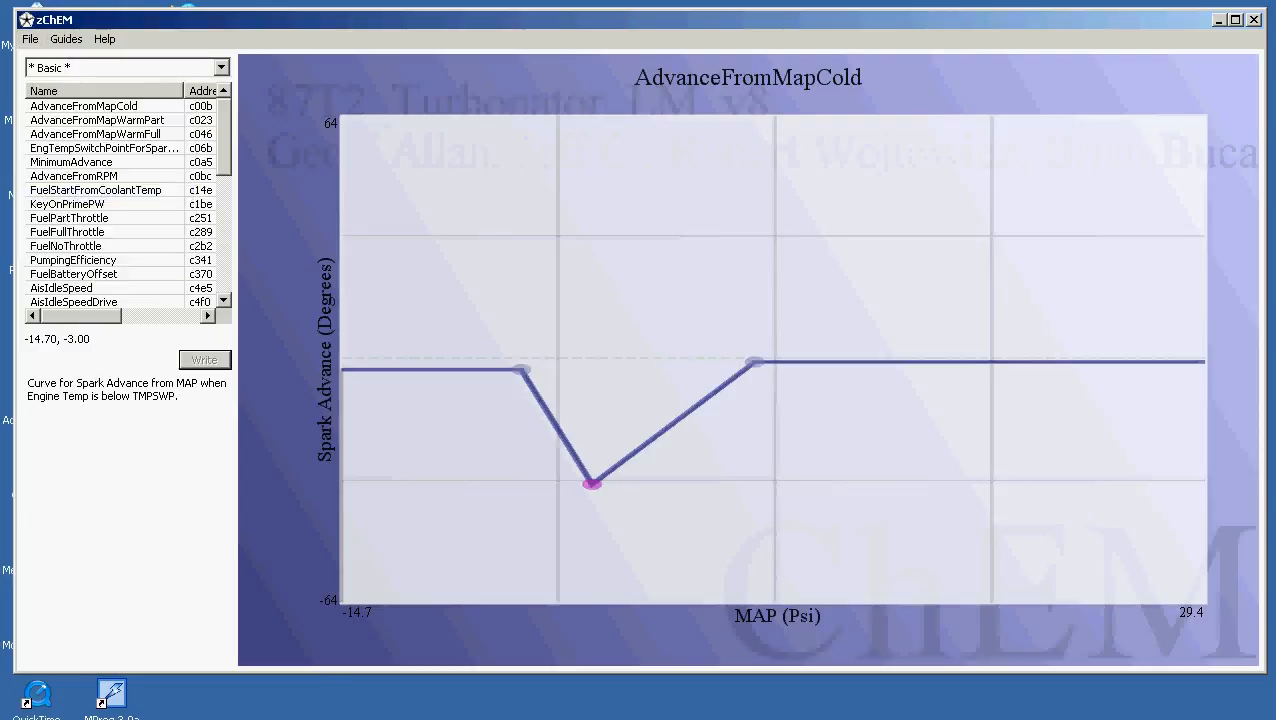
Open TurbonatorLMv8_orig.calx from the E:\demo folder in Notepad, without making Notepad the default program for this file type
click(244, 716)
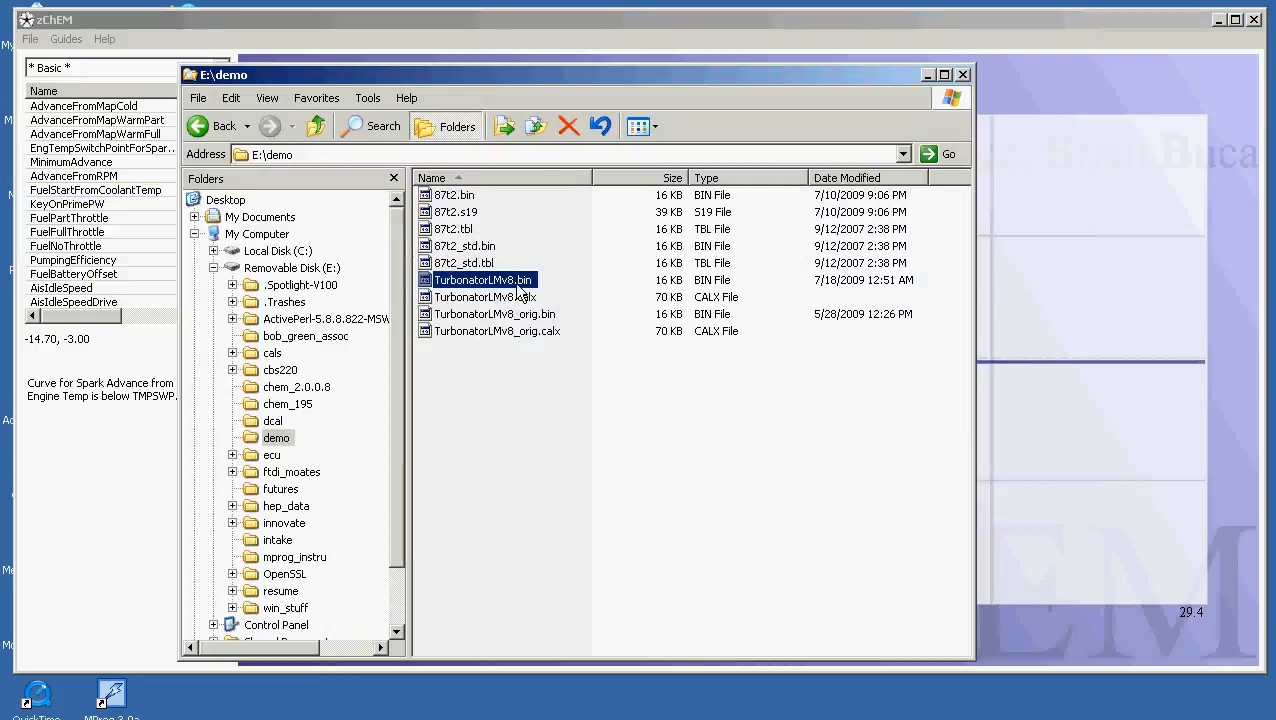
click(510, 340)
right_click(510, 340)
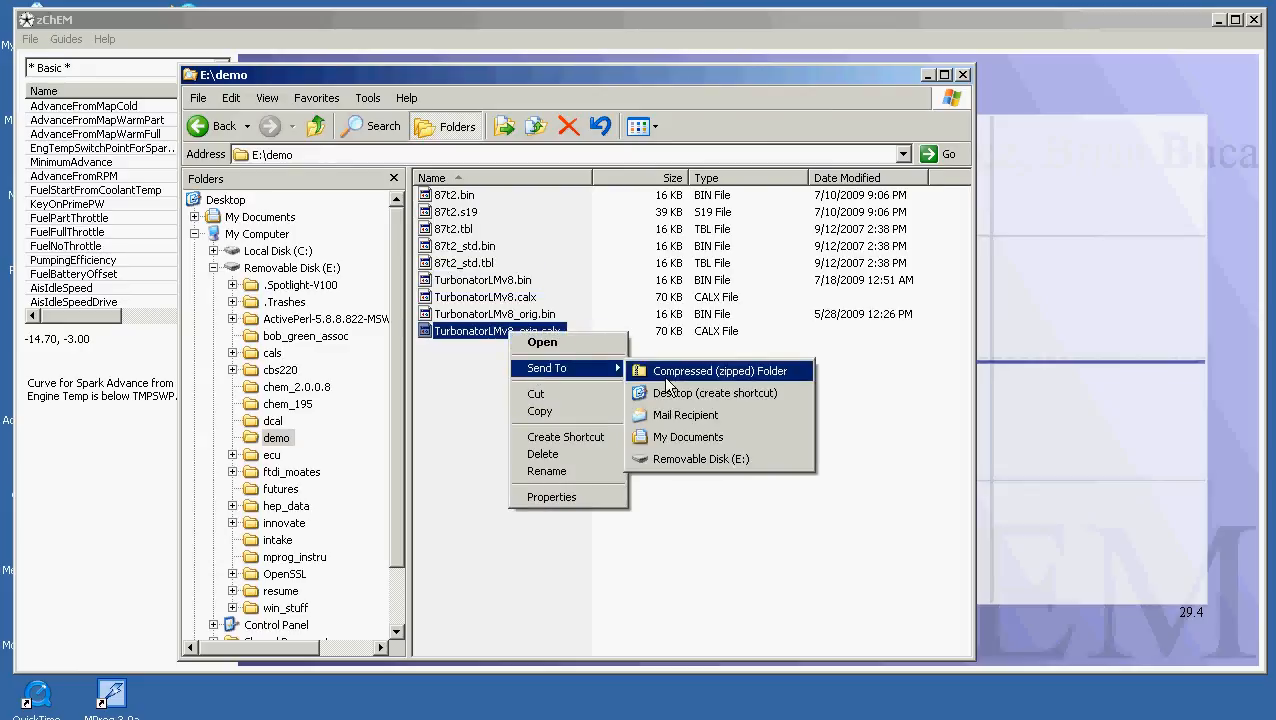
click(601, 345)
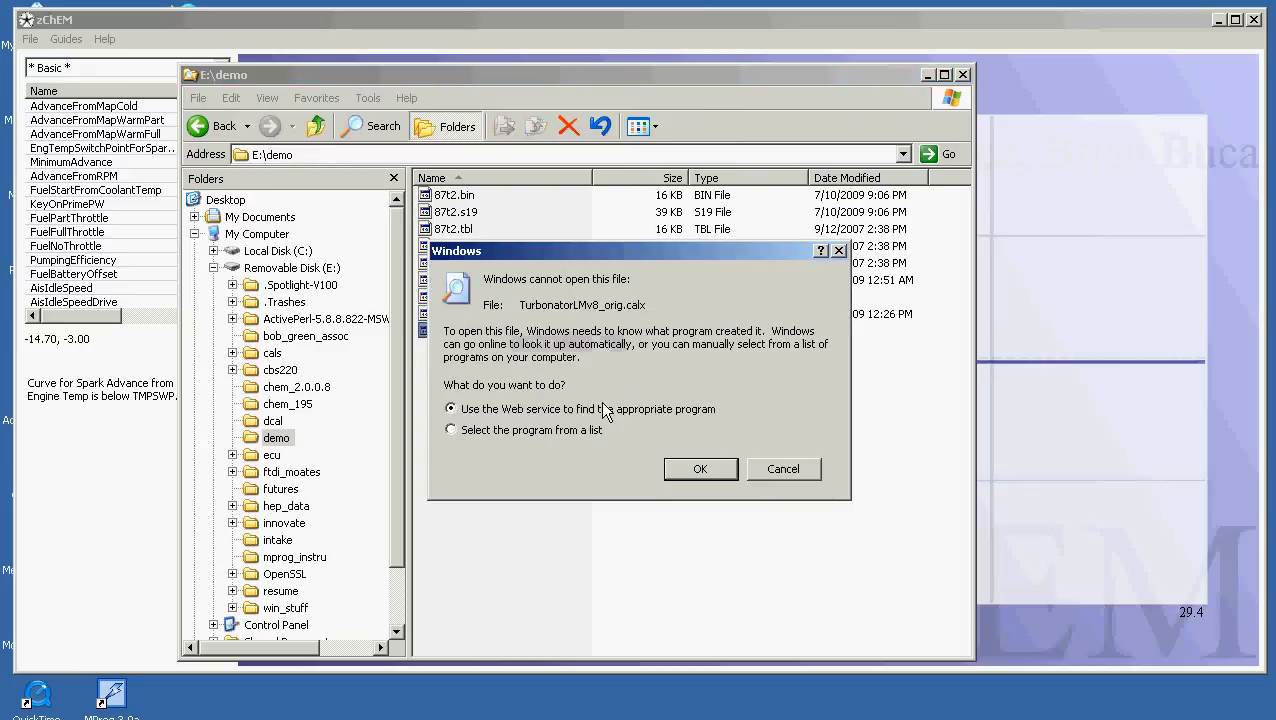
click(591, 432)
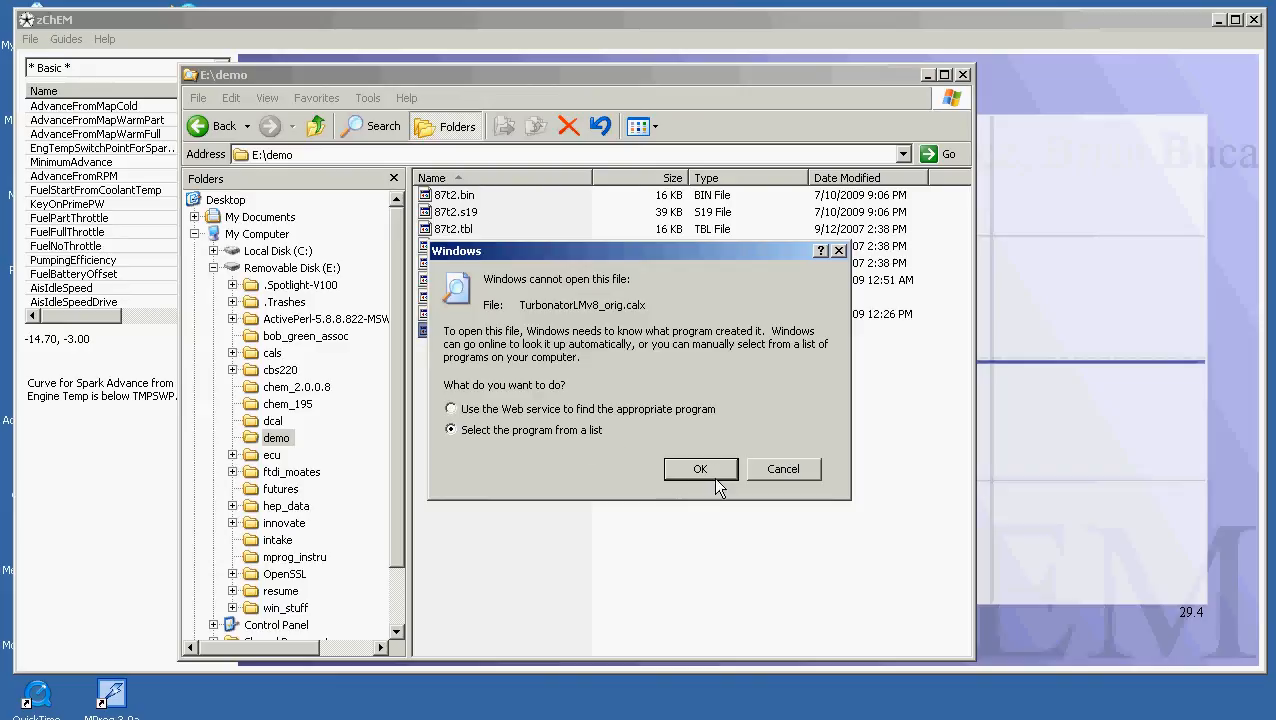
click(716, 479)
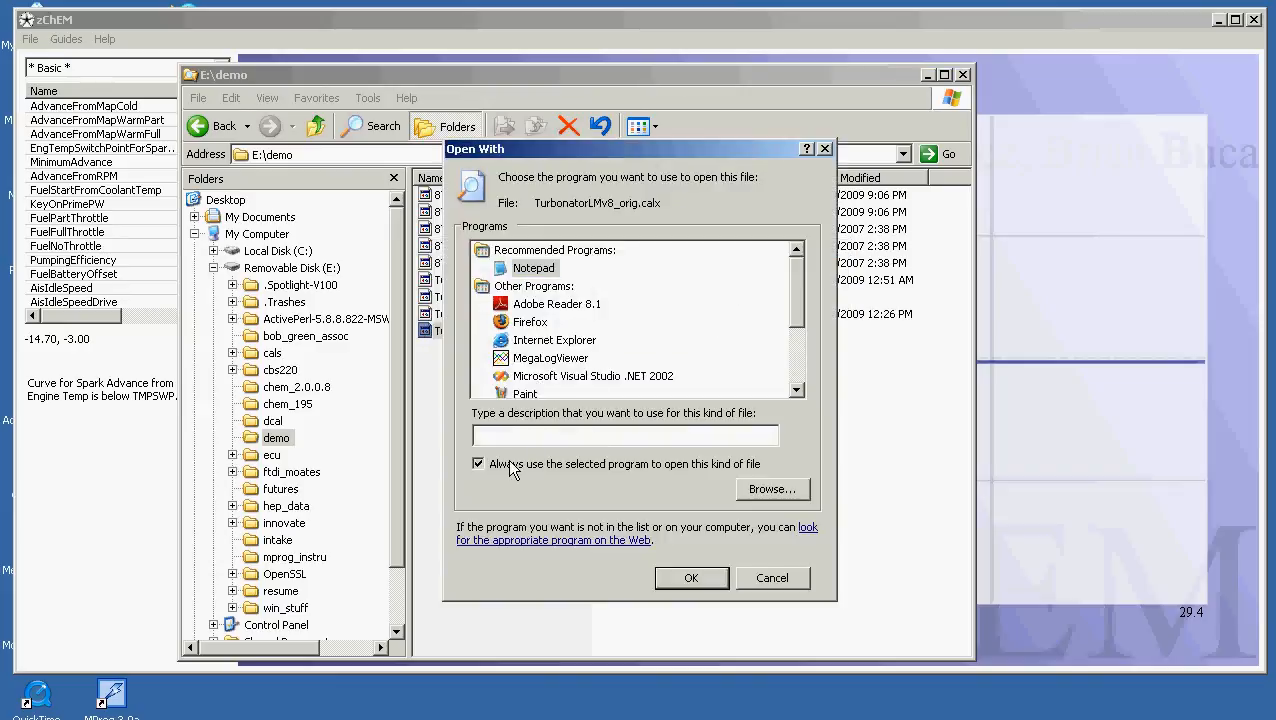
click(510, 468)
click(540, 269)
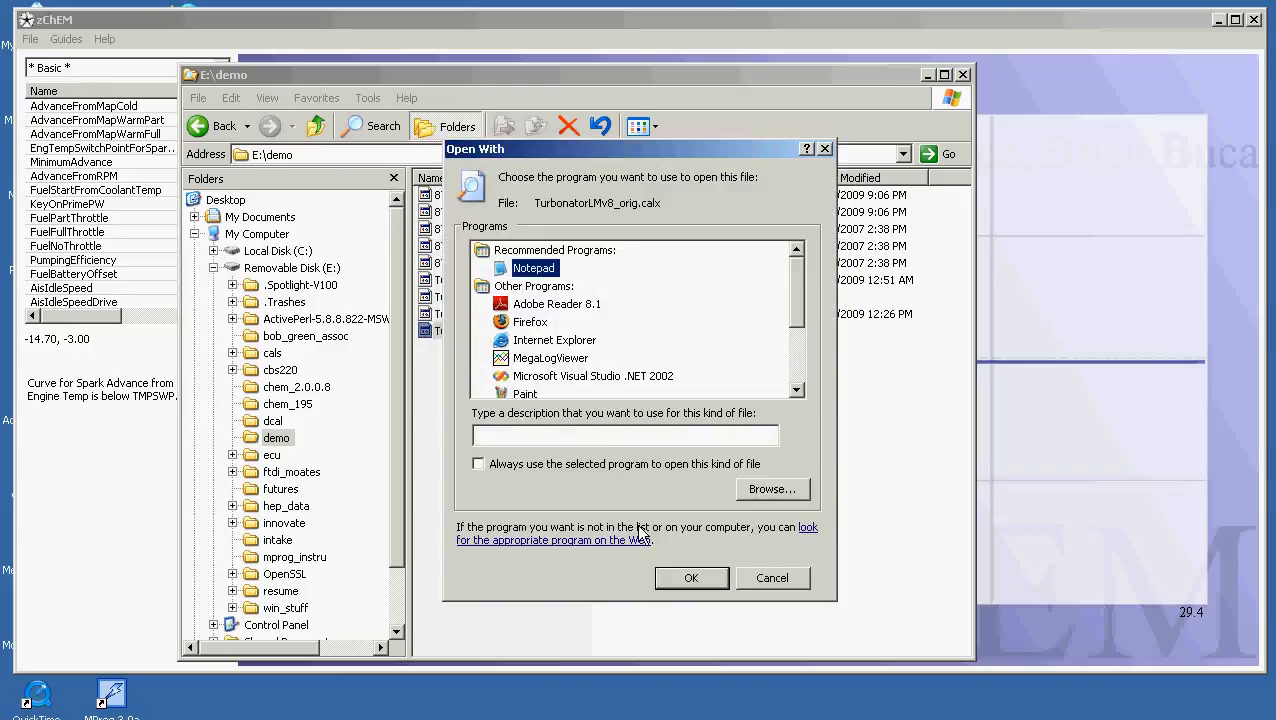
click(688, 578)
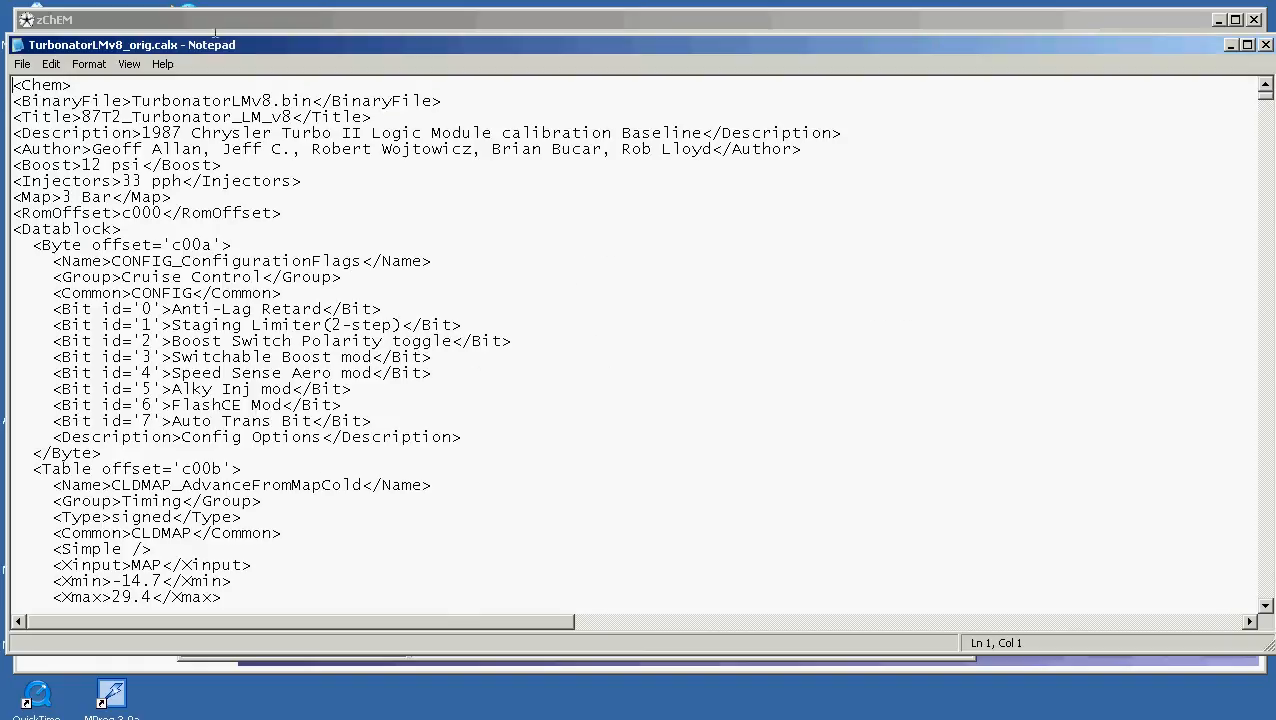
Change the BinaryFile entry to TurbonatorLMv8_orig.bin and save the calibration file, then switch back to zChEM
drag(215, 45, 387, 366)
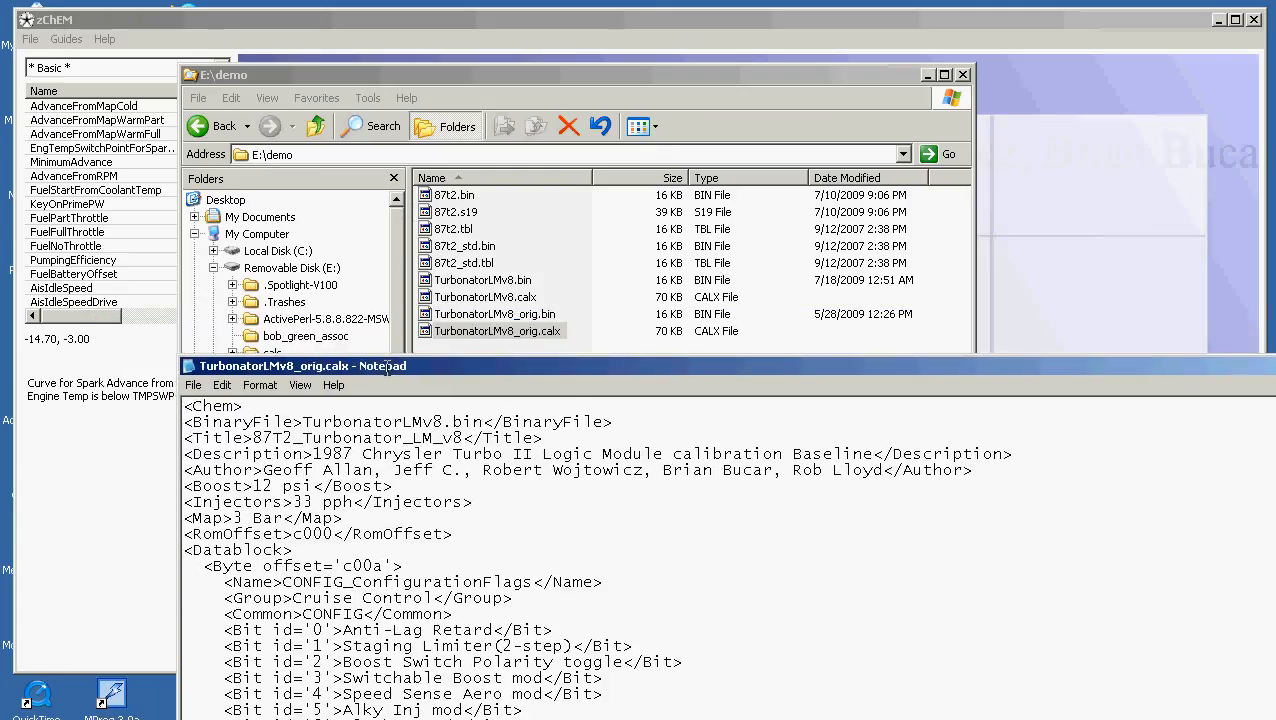
click(443, 421)
text(_orig)
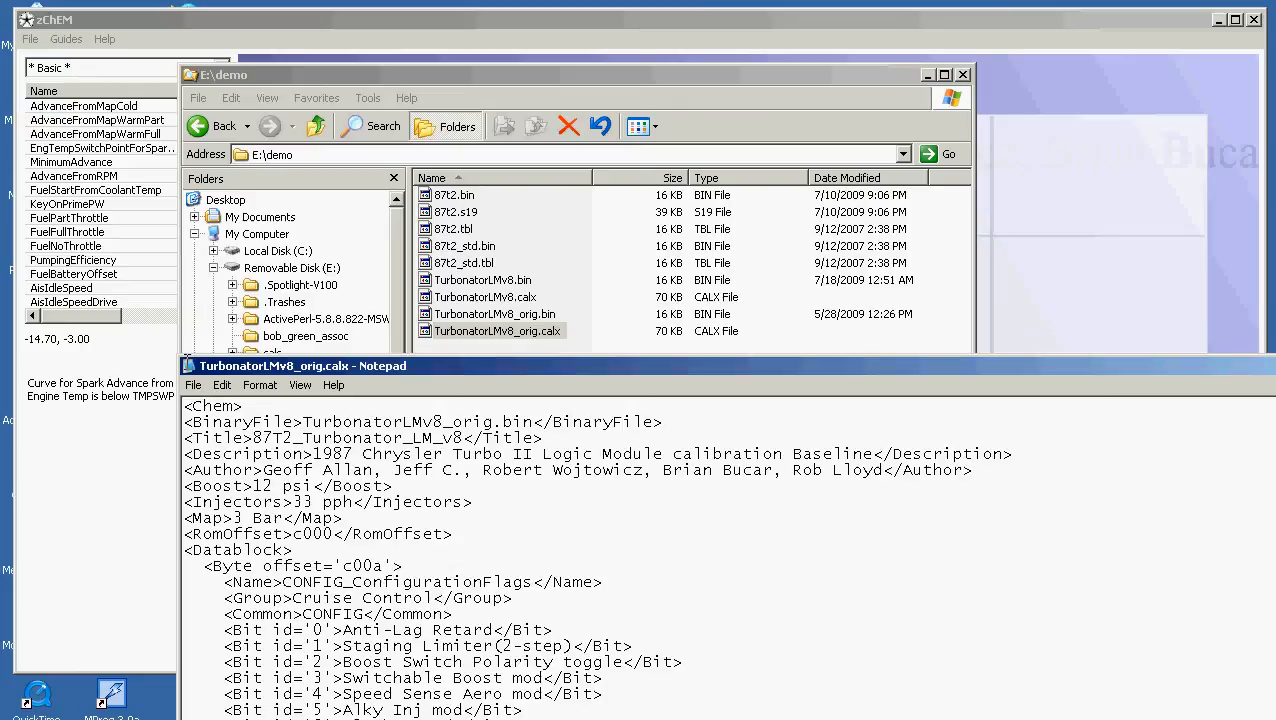
click(191, 385)
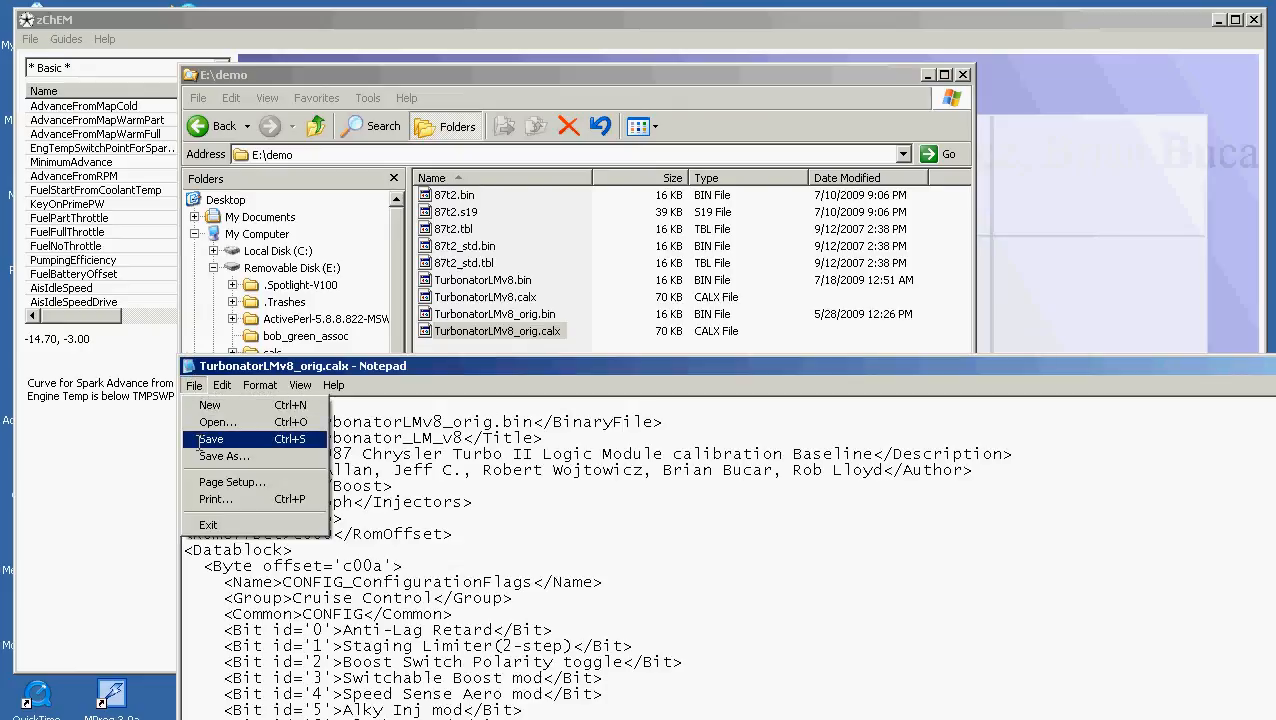
click(210, 438)
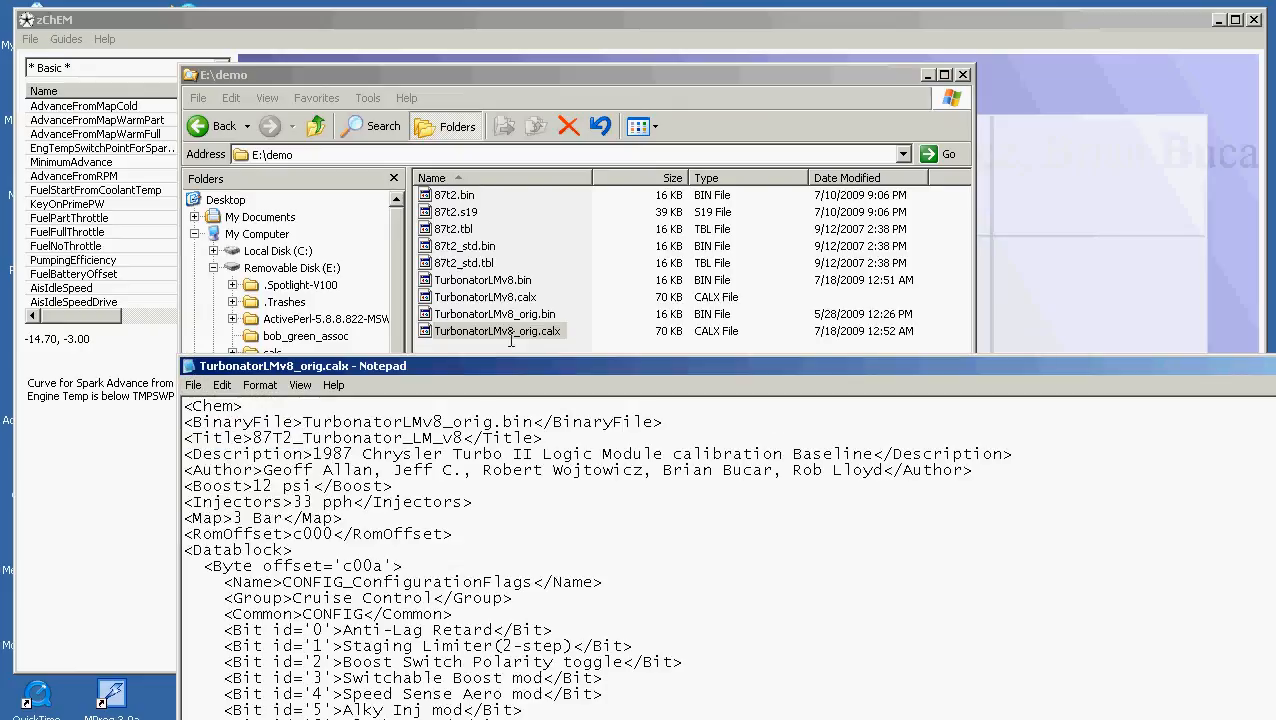
click(167, 457)
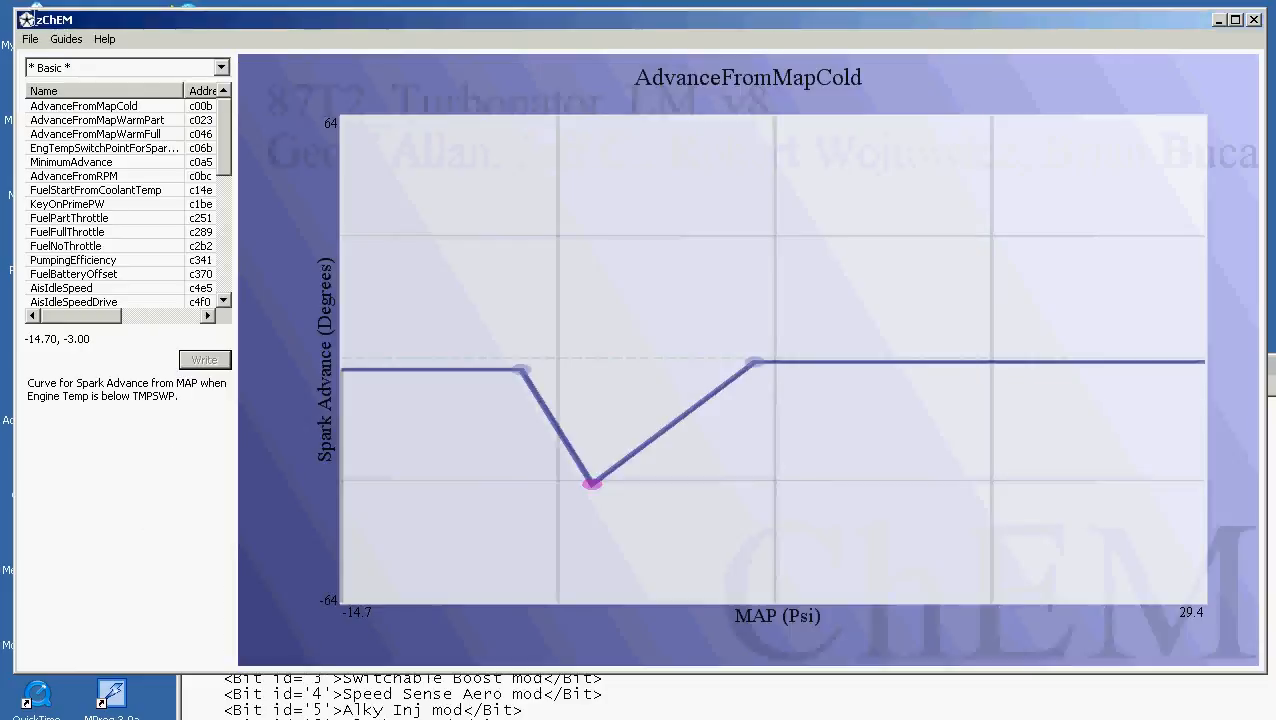
click(36, 38)
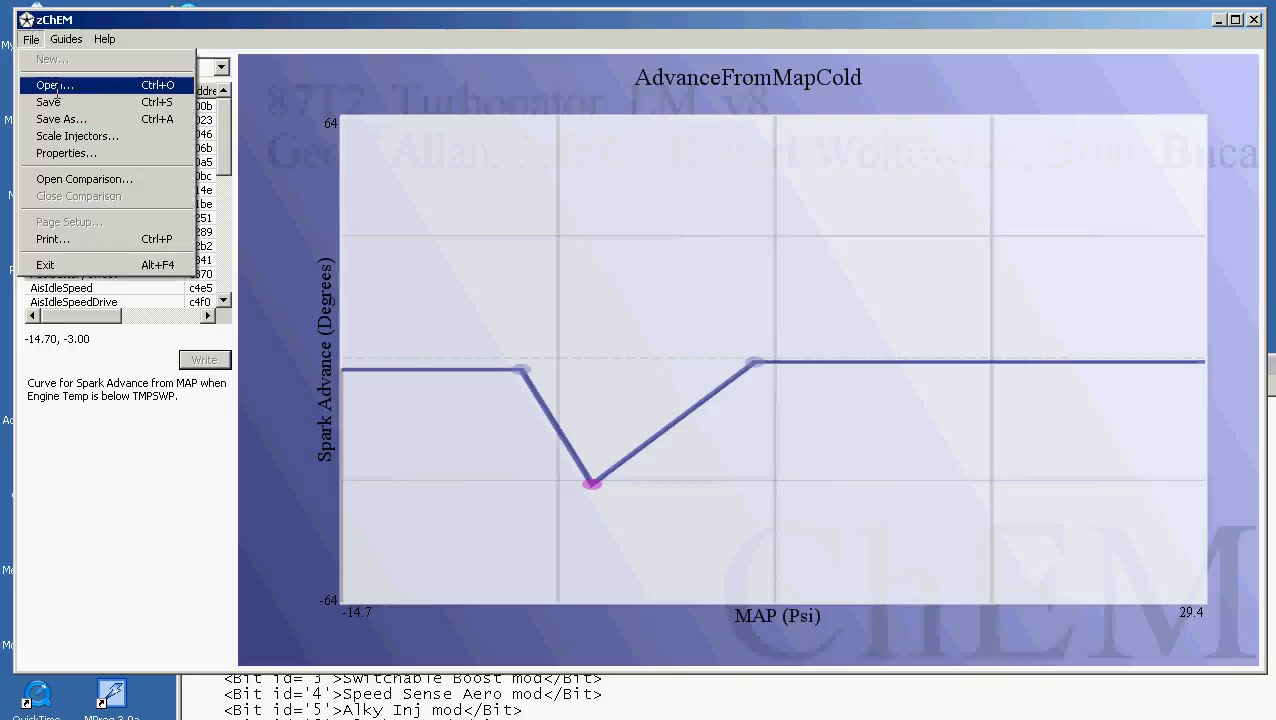
click(50, 88)
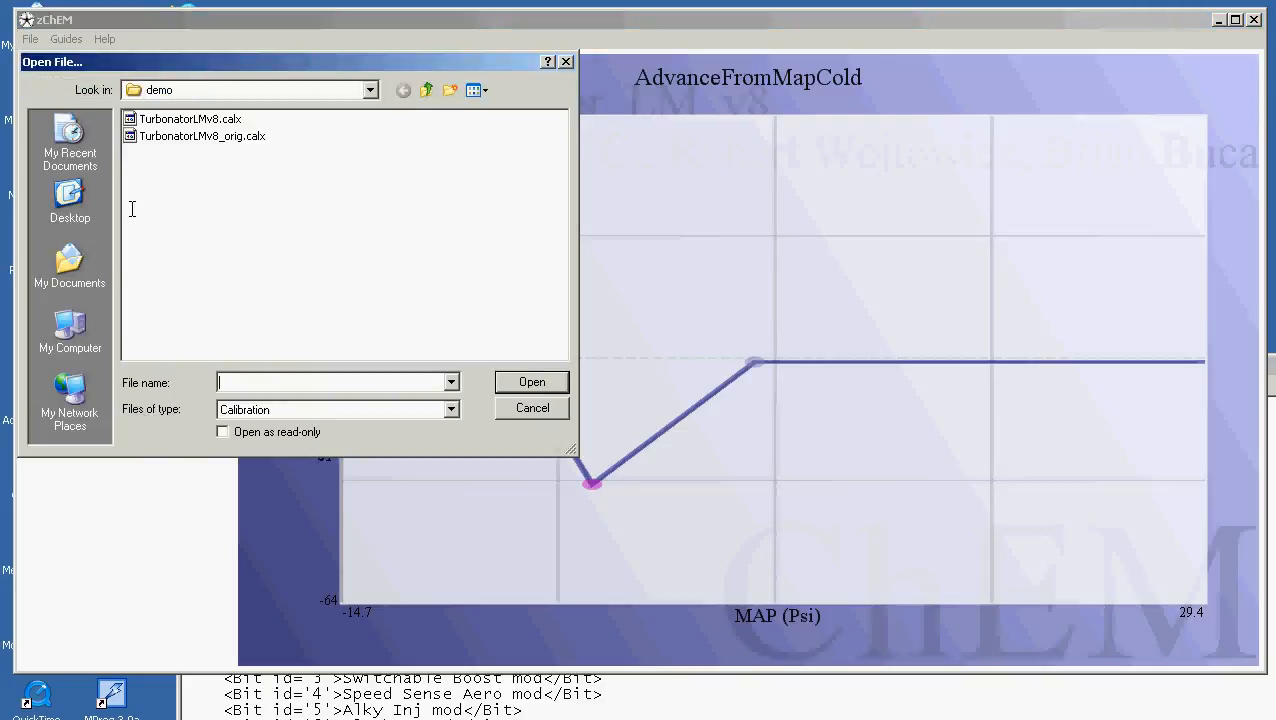
click(519, 404)
Open TurbonatorLMv8_orig.calx as the comparison file for the AdvanceFromMapCold curve
click(30, 39)
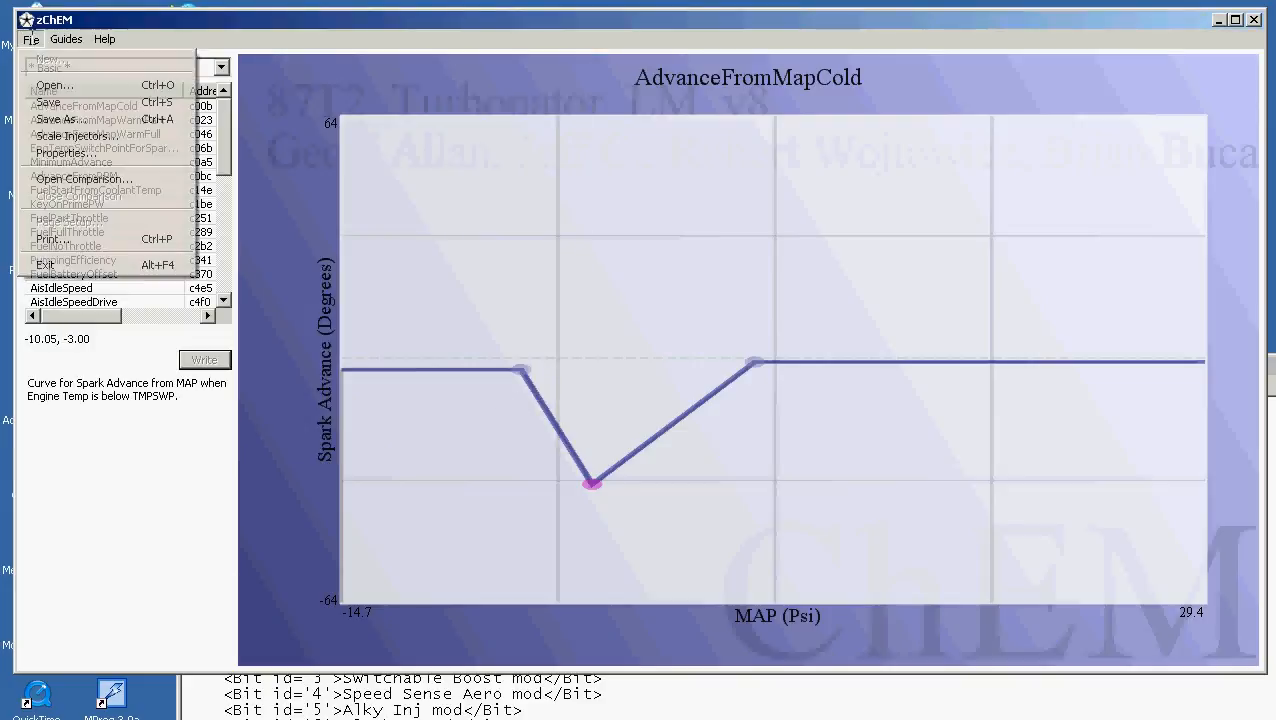
click(50, 179)
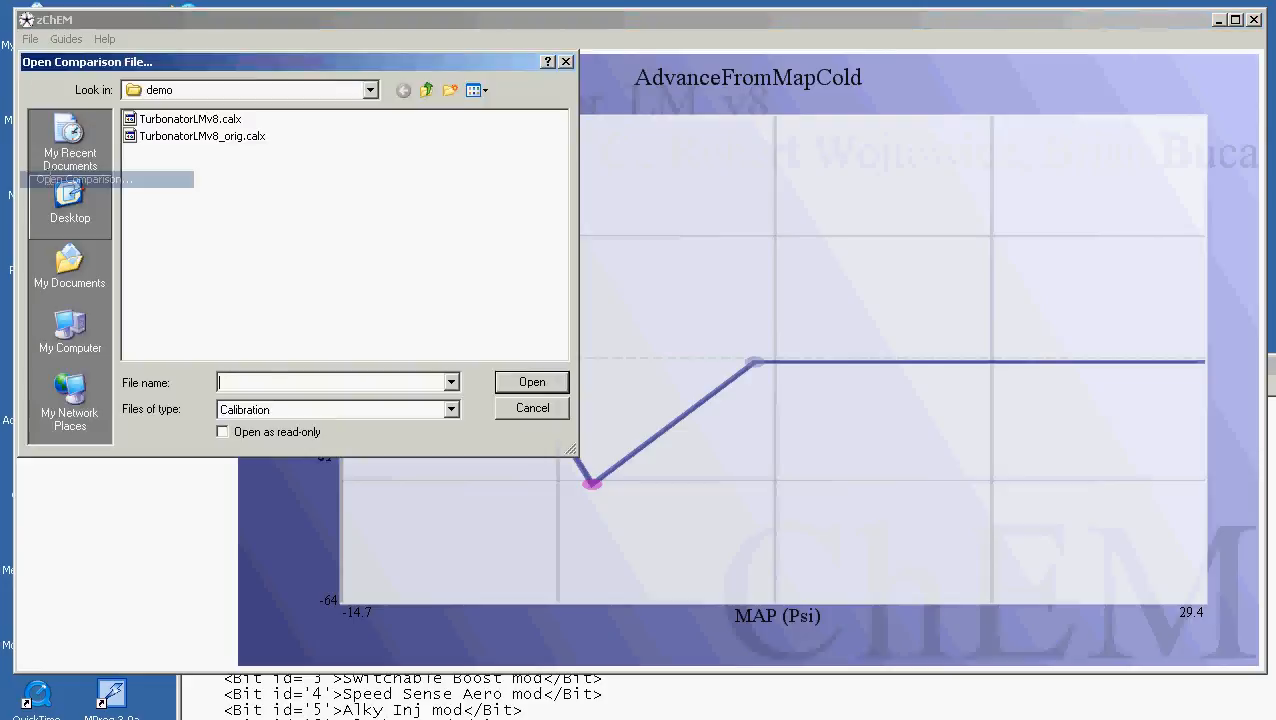
click(244, 134)
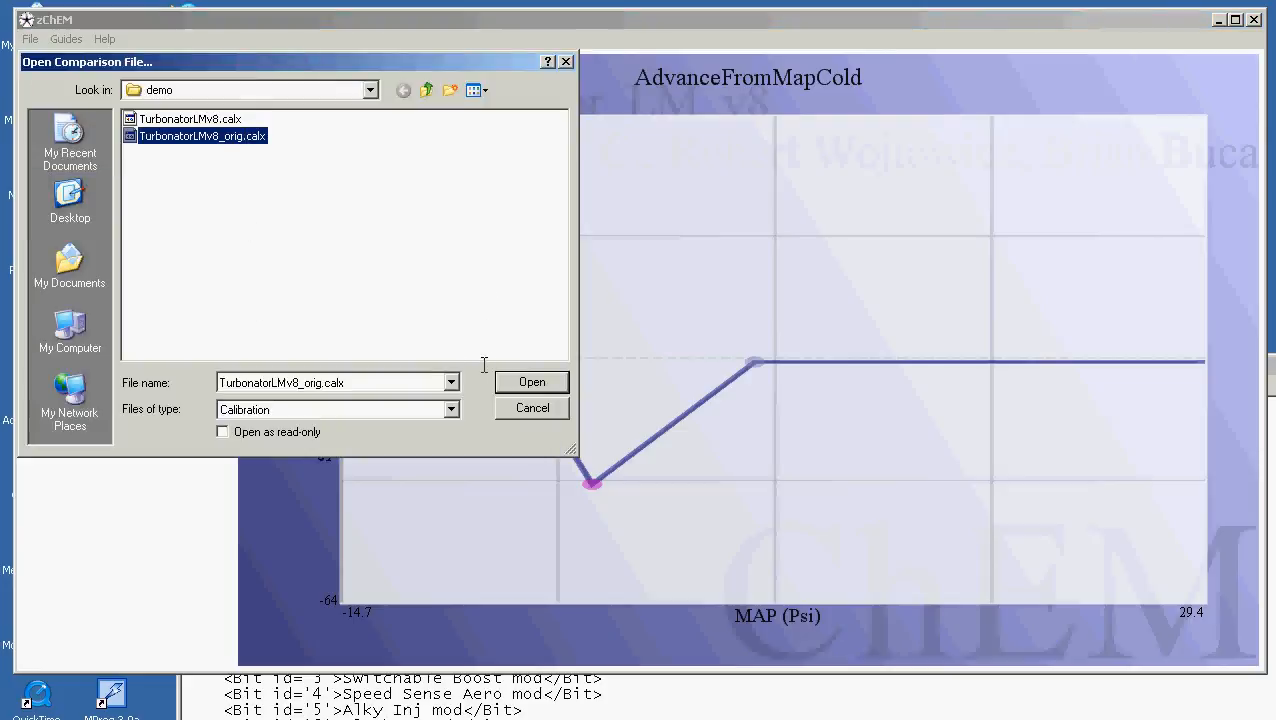
click(513, 382)
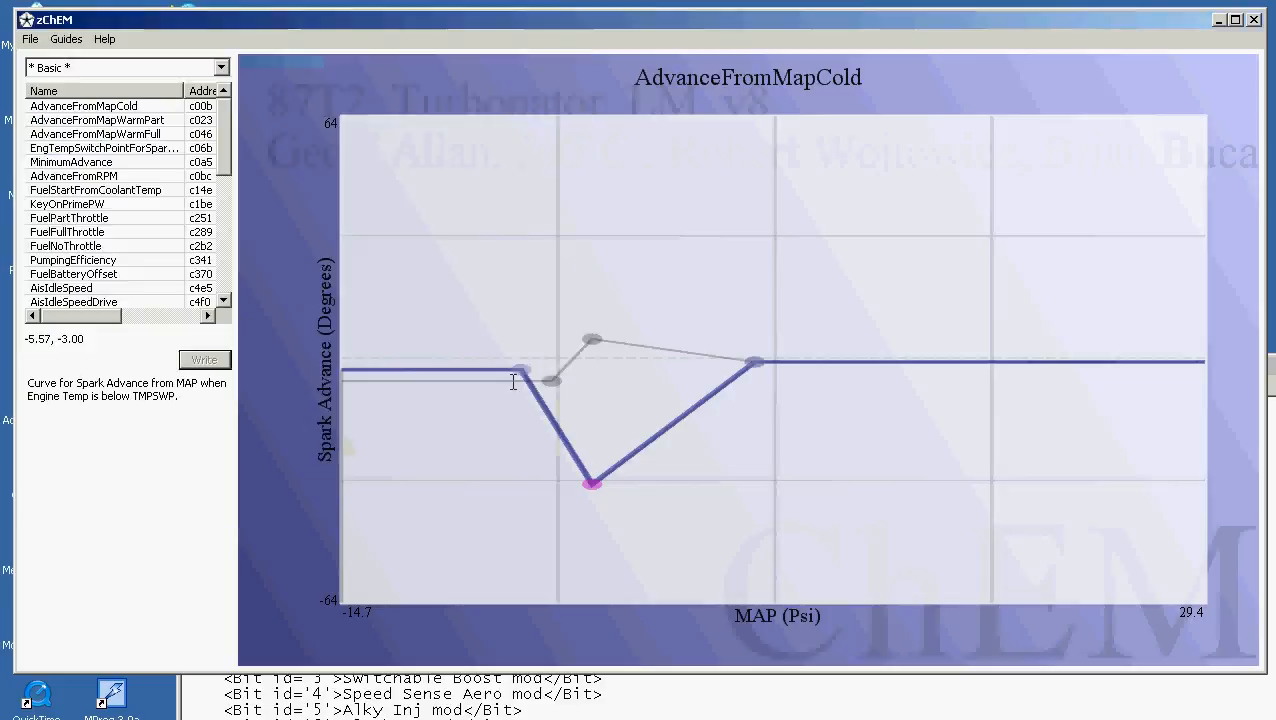